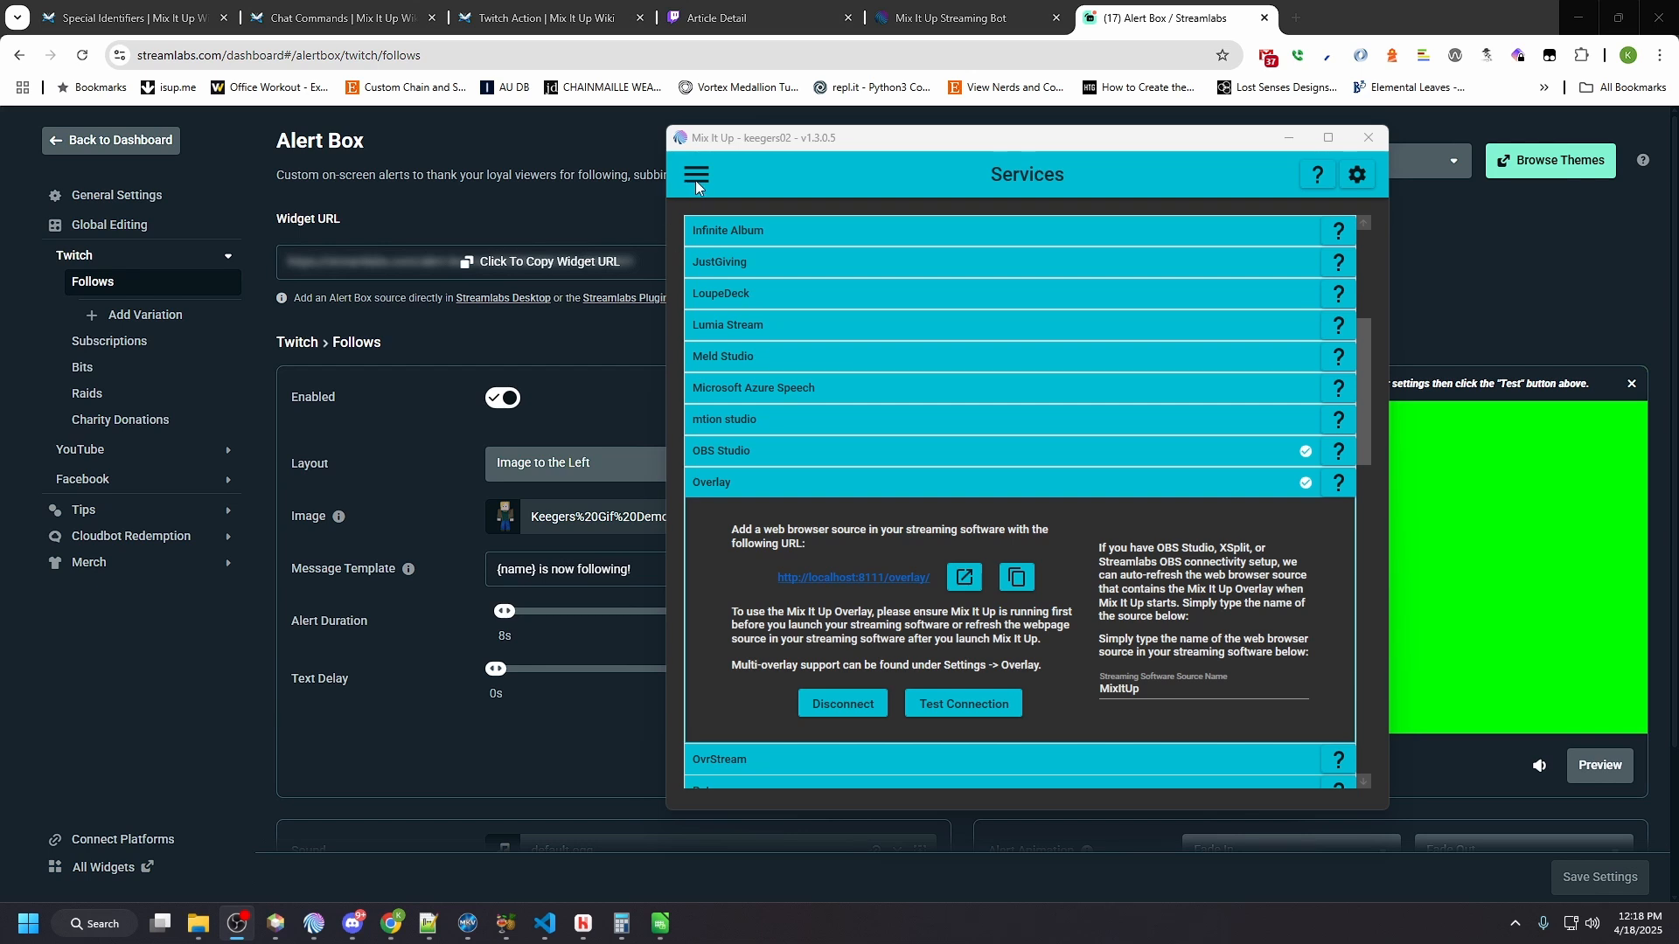
Step: Switch from the Services page to the Commands page of the bot
{"action": "left_click", "coordinate": [700, 177]}
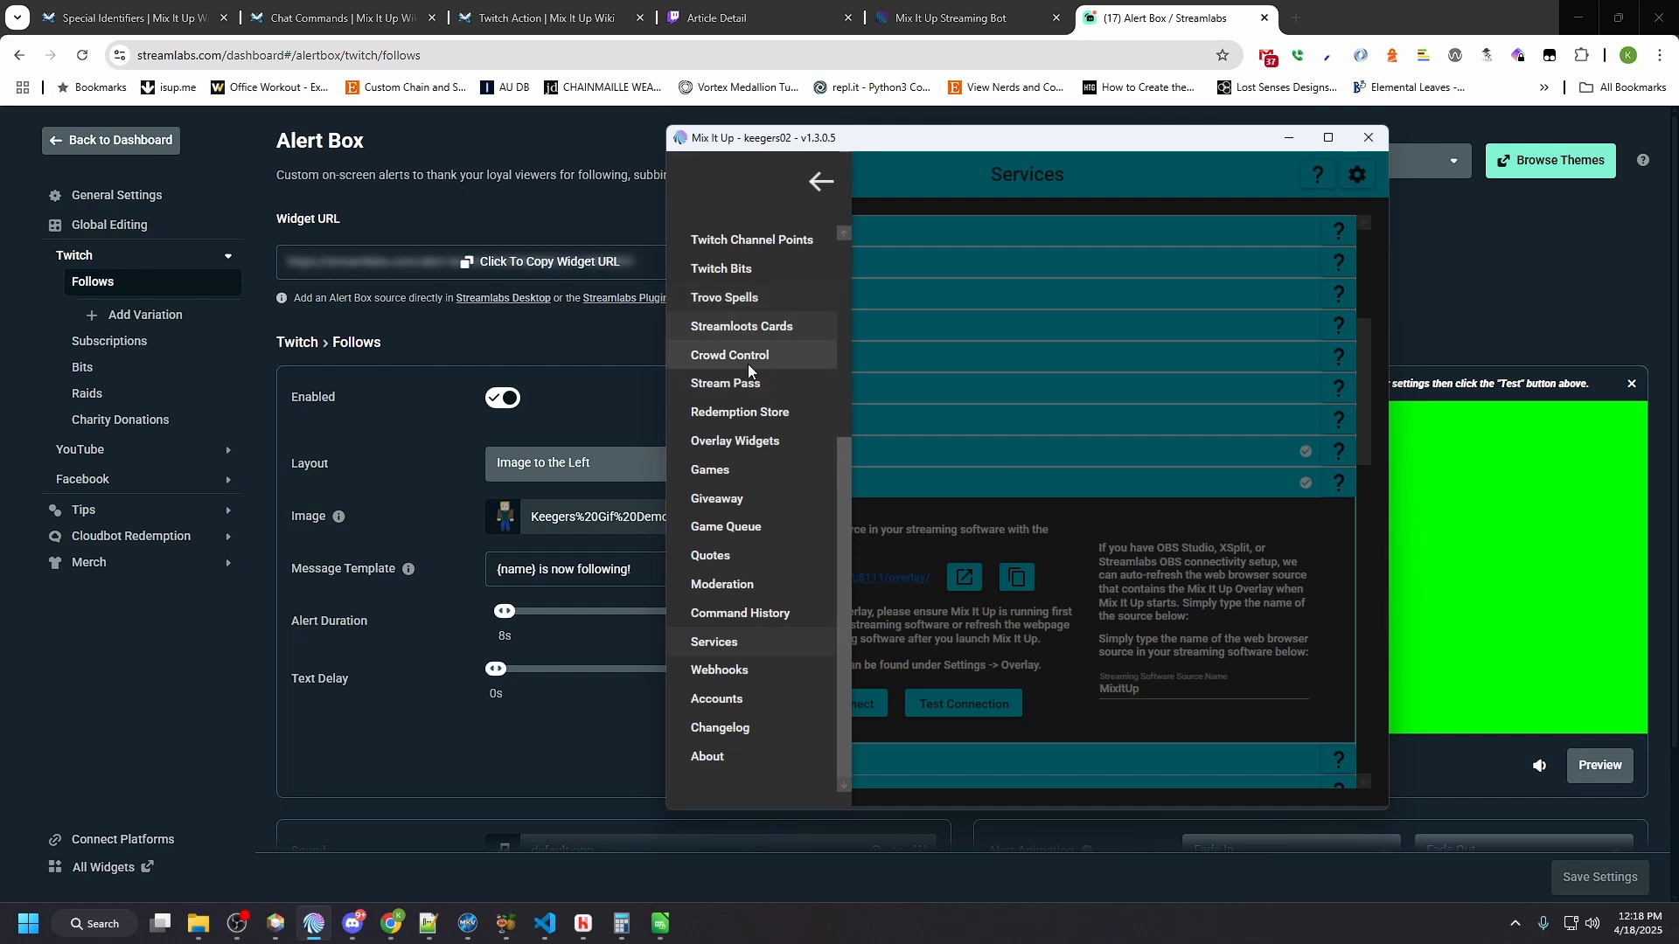
{"action": "scroll", "coordinate": [717, 306], "scroll_direction": "up", "scroll_amount": 4}
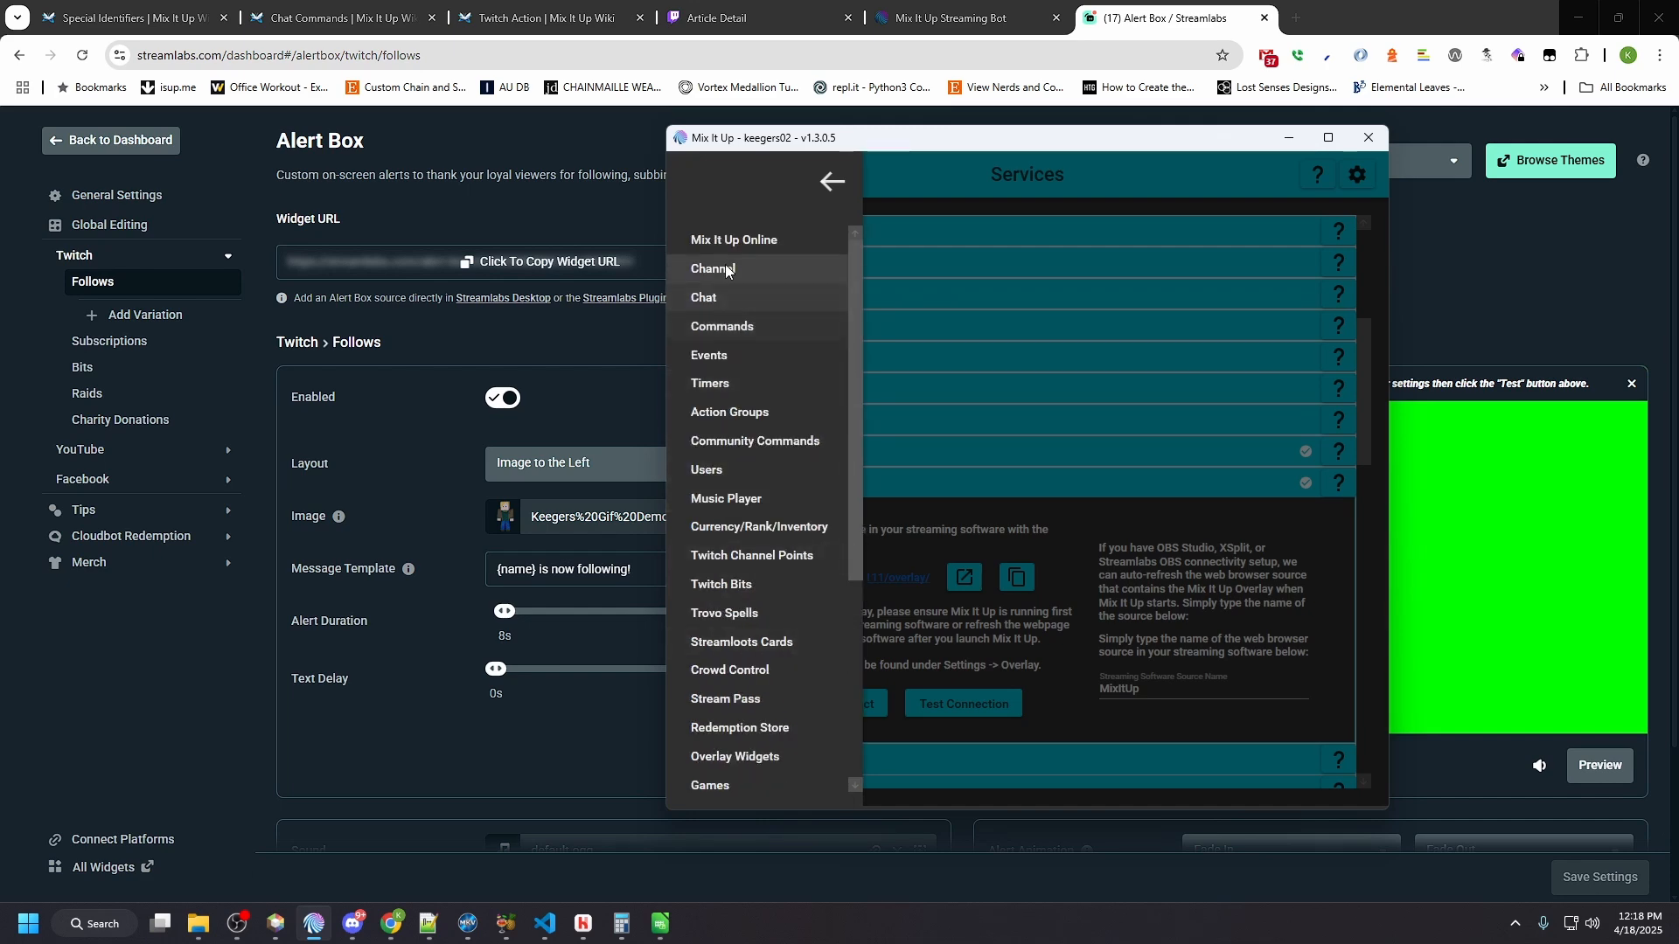
{"action": "left_click", "coordinate": [726, 337]}
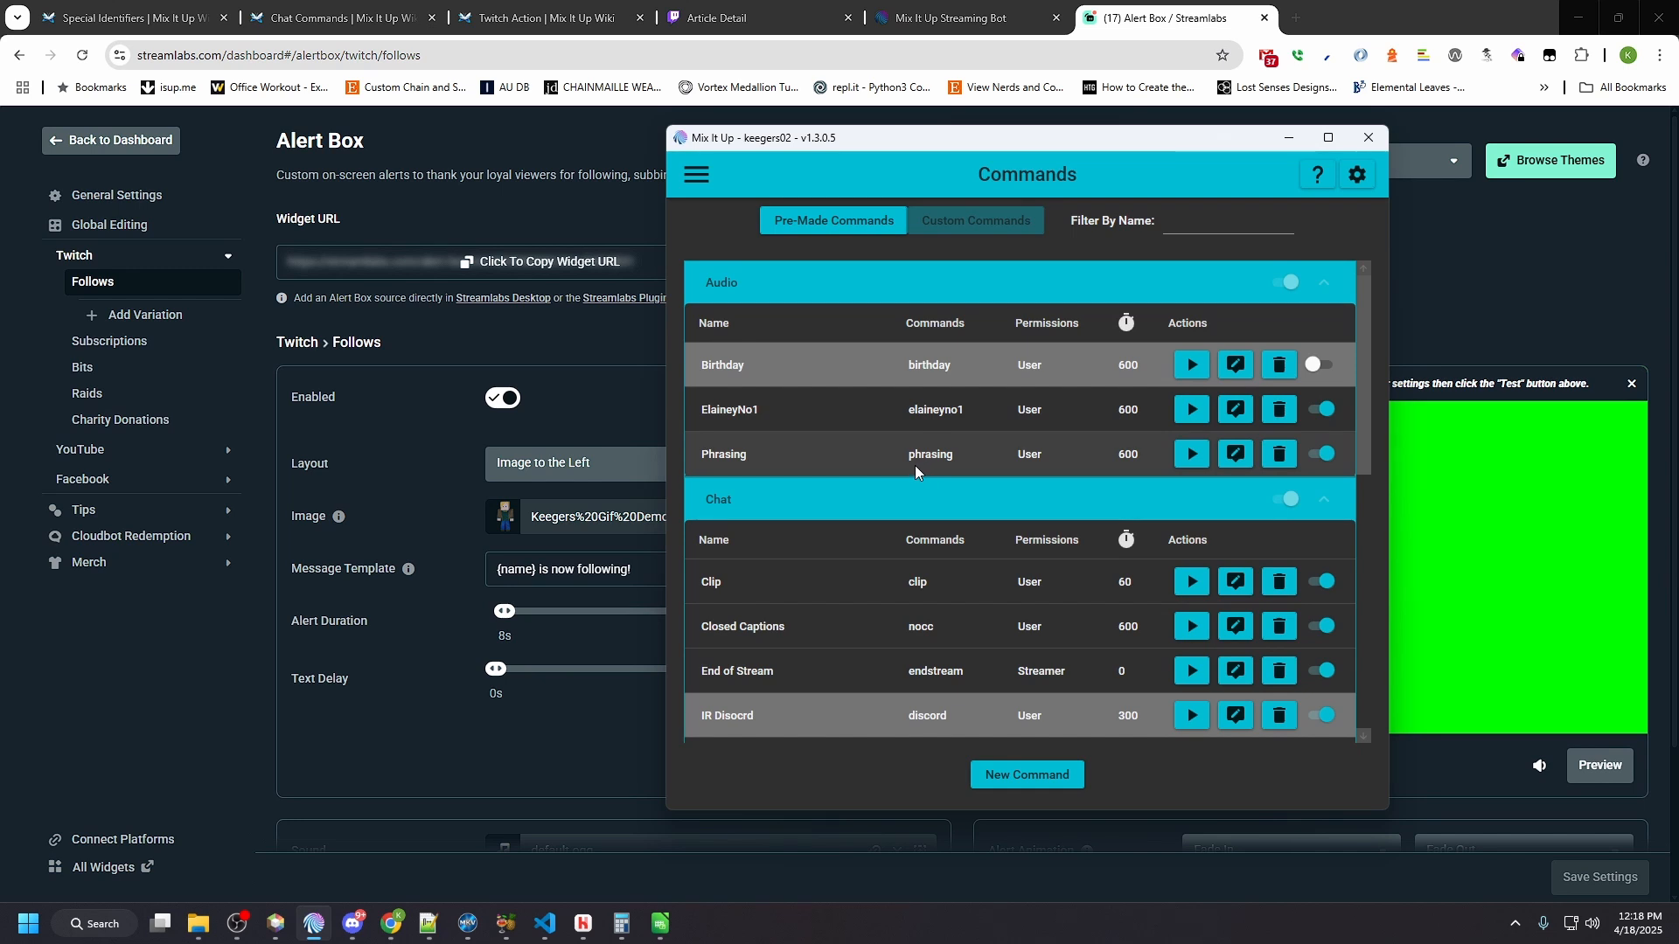
Step: Open the Closed Captions command and examine the settings of its Chat Message and External Program actions
{"action": "scroll", "coordinate": [914, 471], "scroll_direction": "down", "scroll_amount": 1}
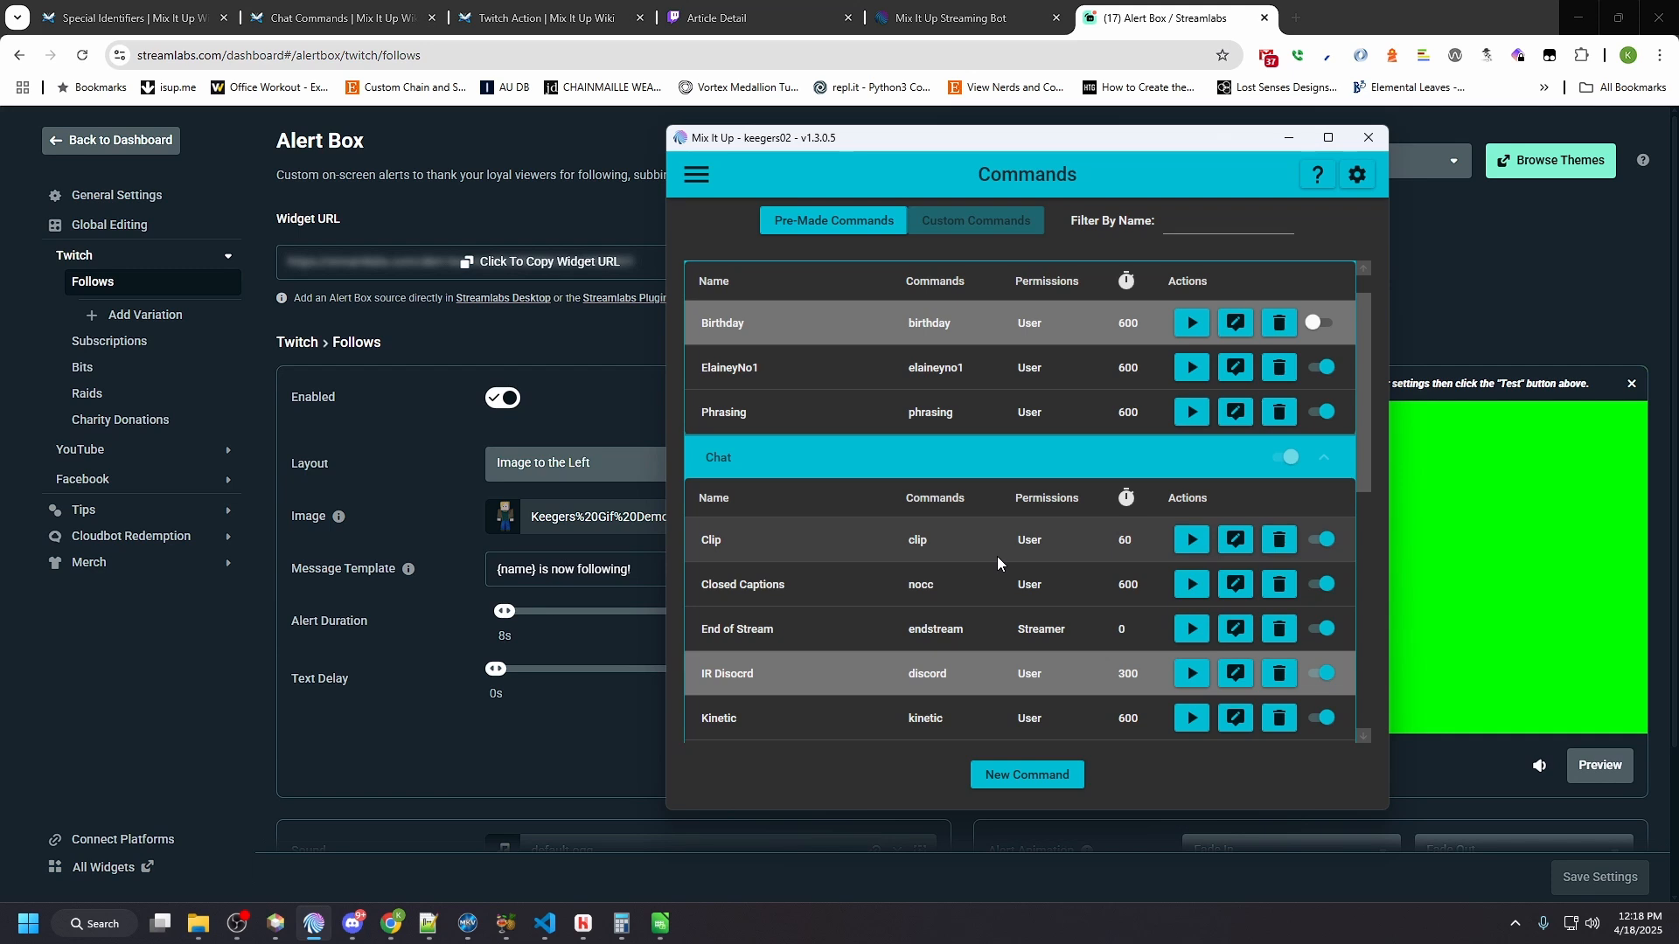
{"action": "scroll", "coordinate": [1037, 549], "scroll_direction": "down", "scroll_amount": 1}
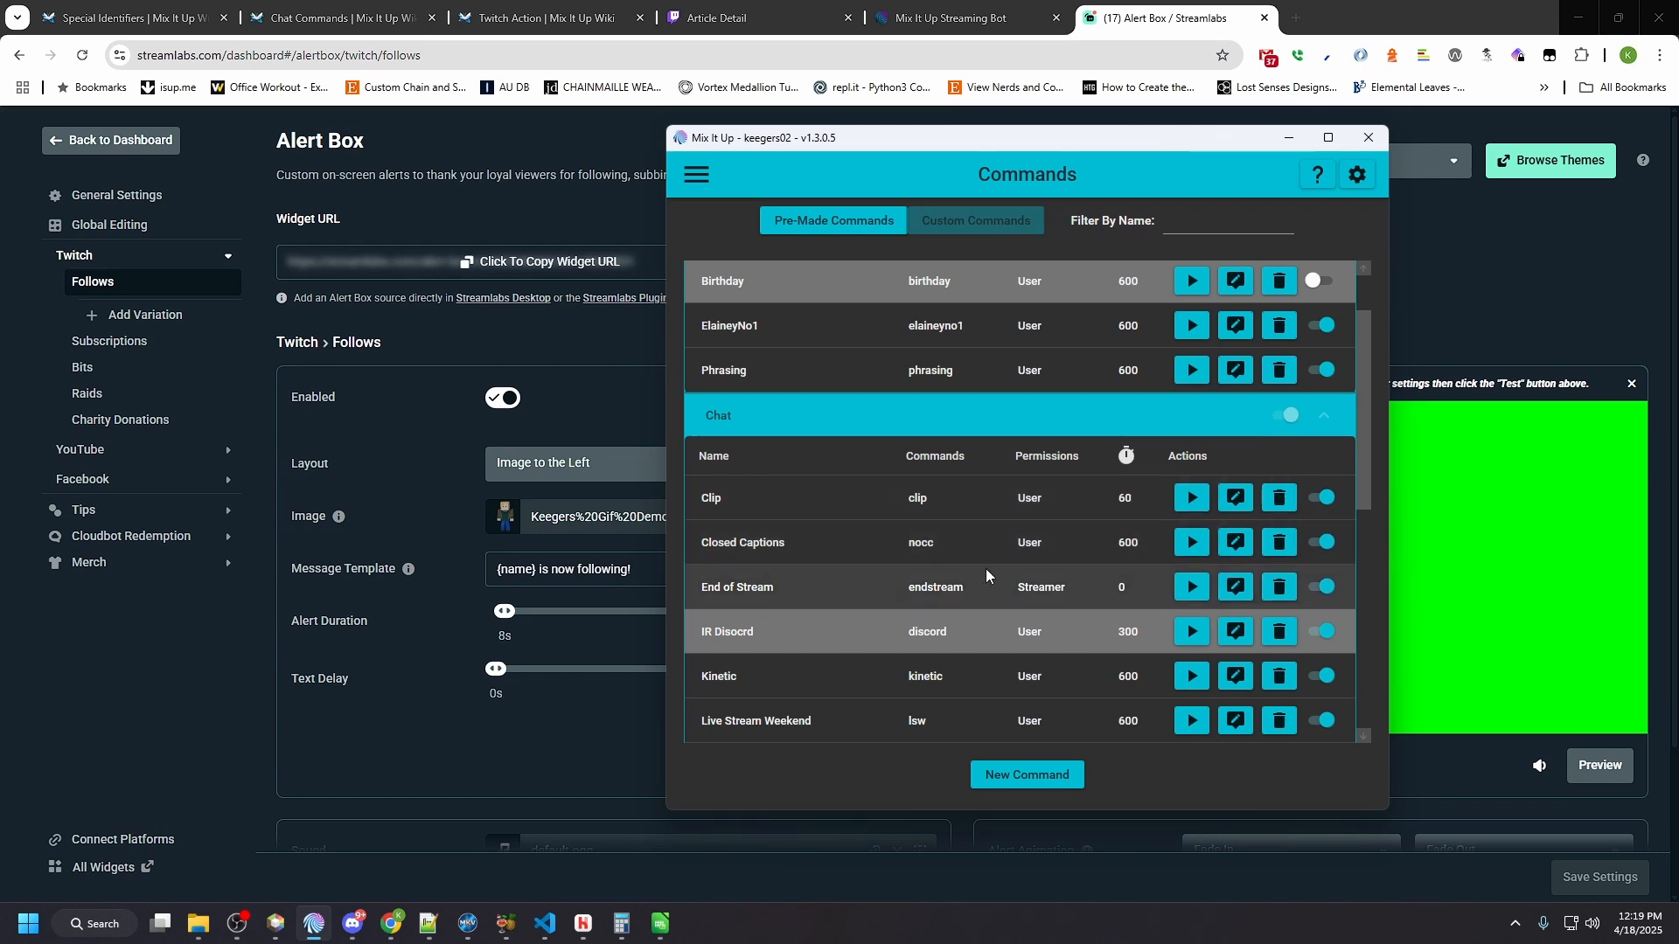
{"action": "left_click", "coordinate": [1232, 543]}
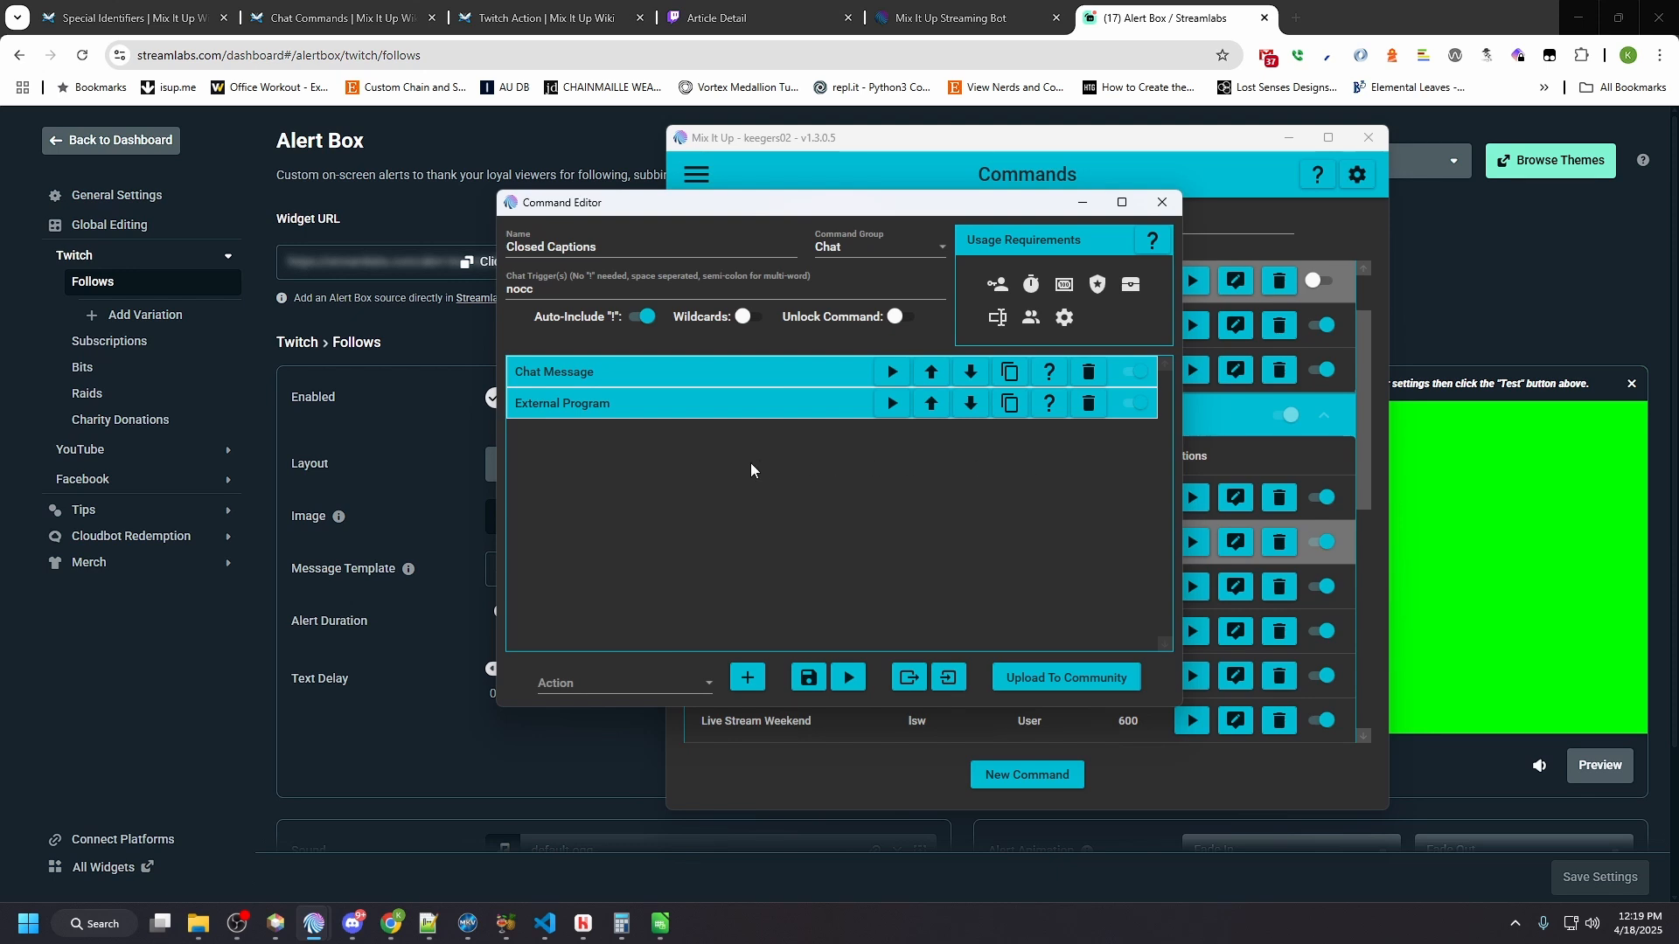
{"action": "left_click", "coordinate": [775, 376]}
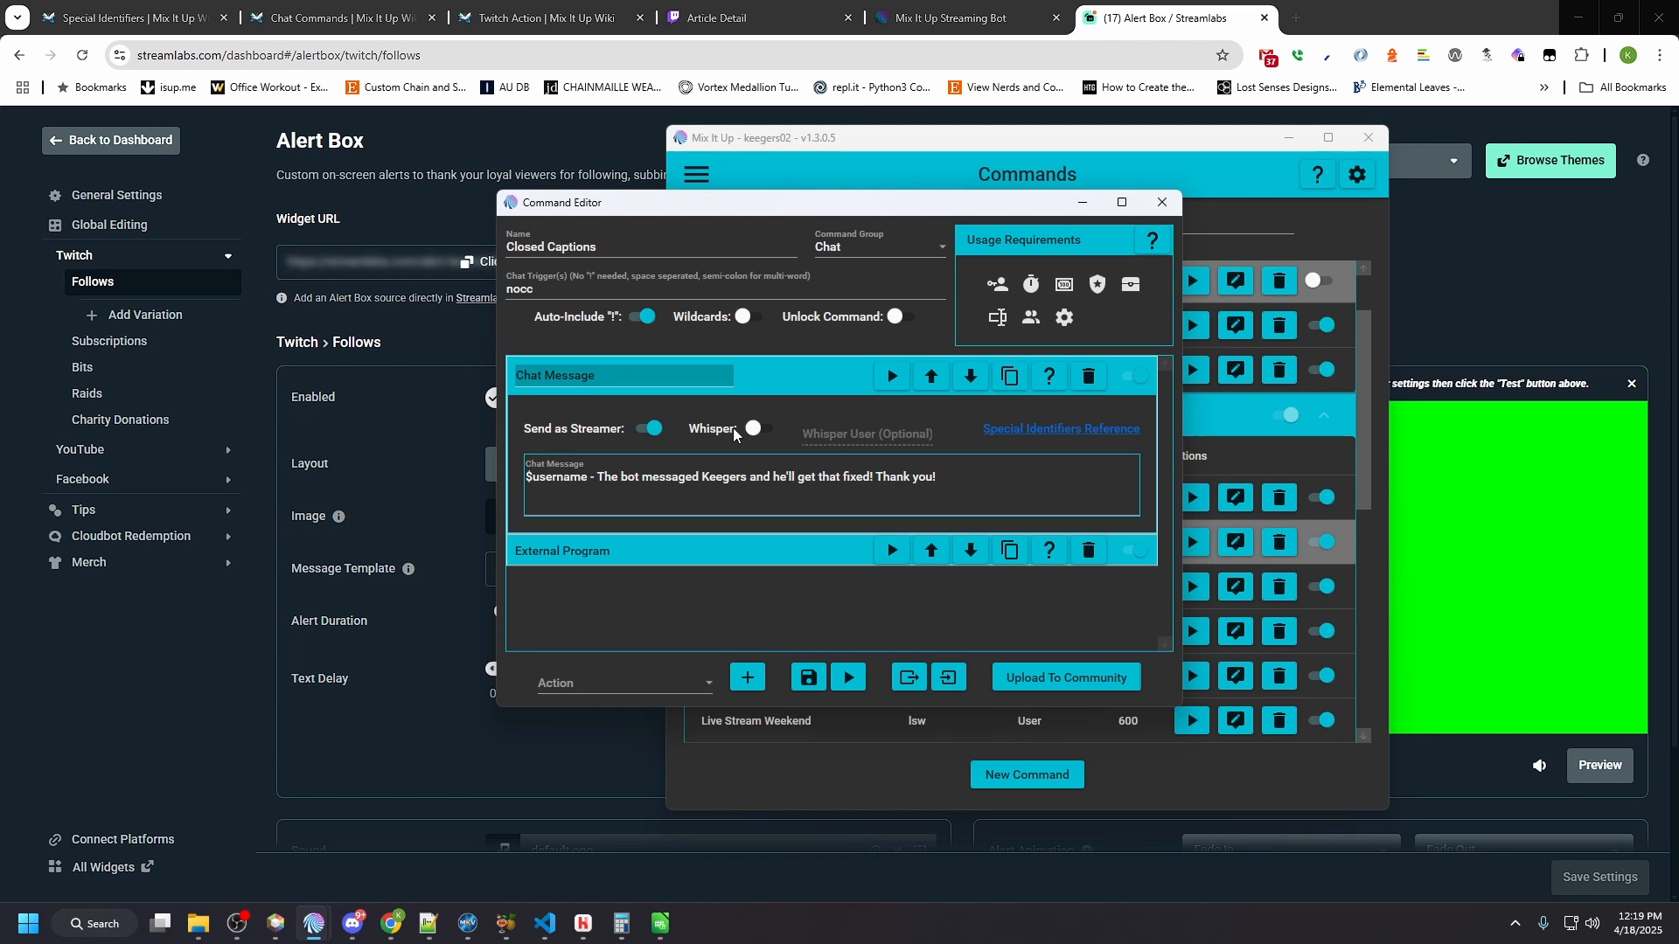
{"action": "mouse_move", "coordinate": [757, 432]}
{"action": "left_click", "coordinate": [715, 549]}
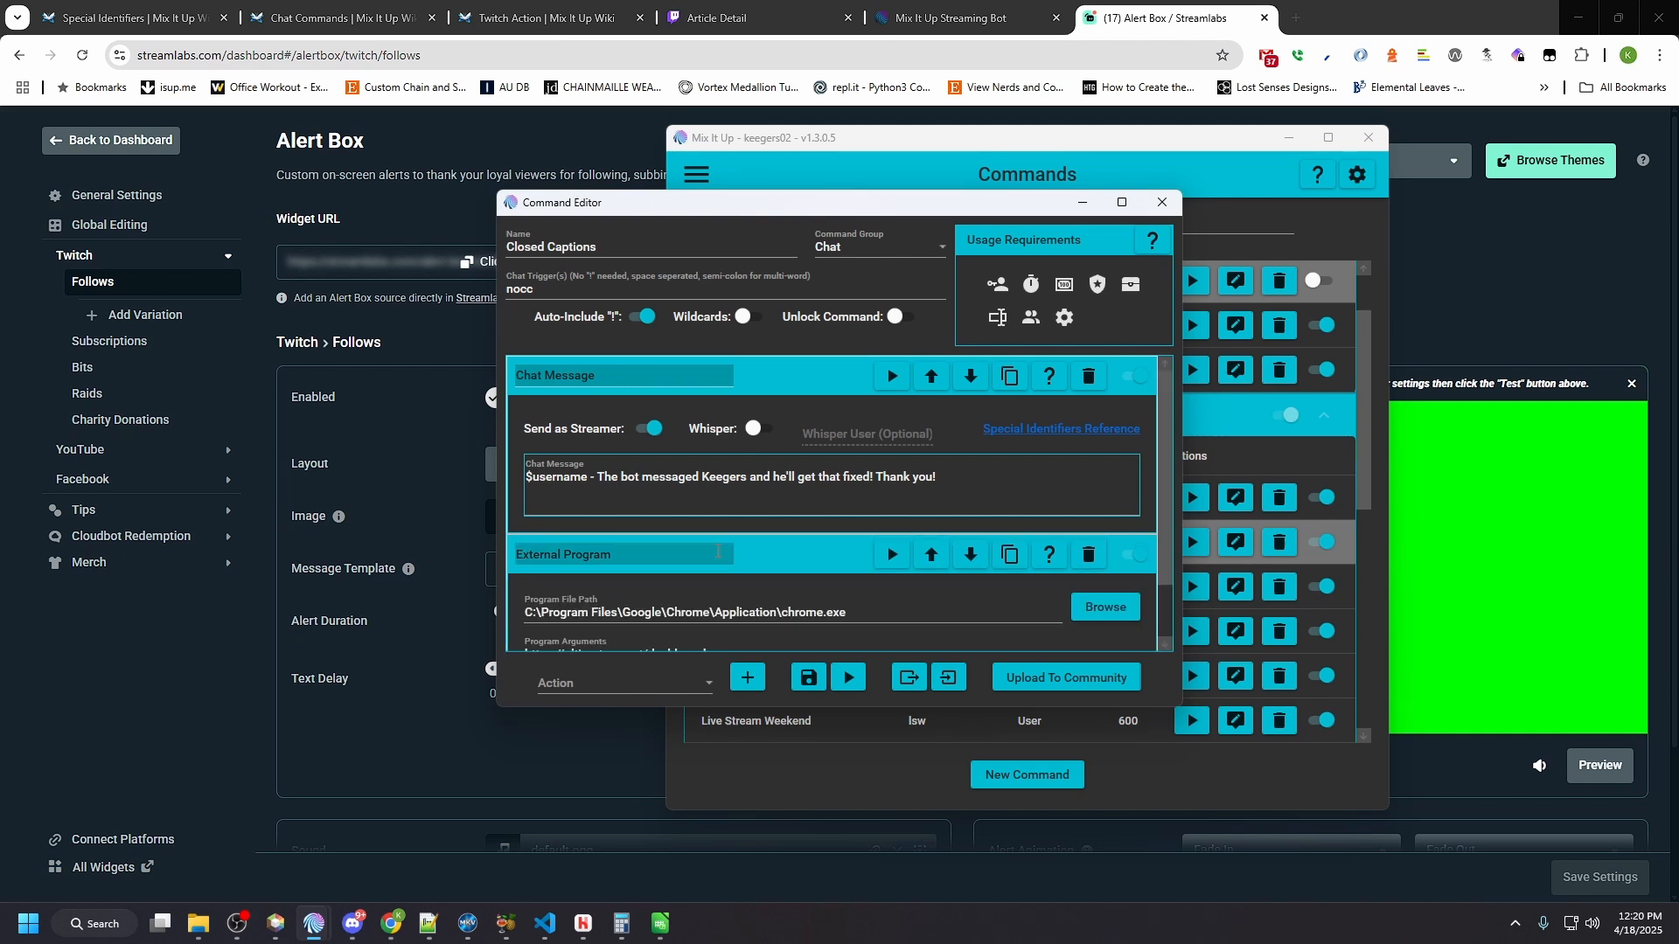
{"action": "scroll", "coordinate": [716, 551], "scroll_direction": "down", "scroll_amount": 2}
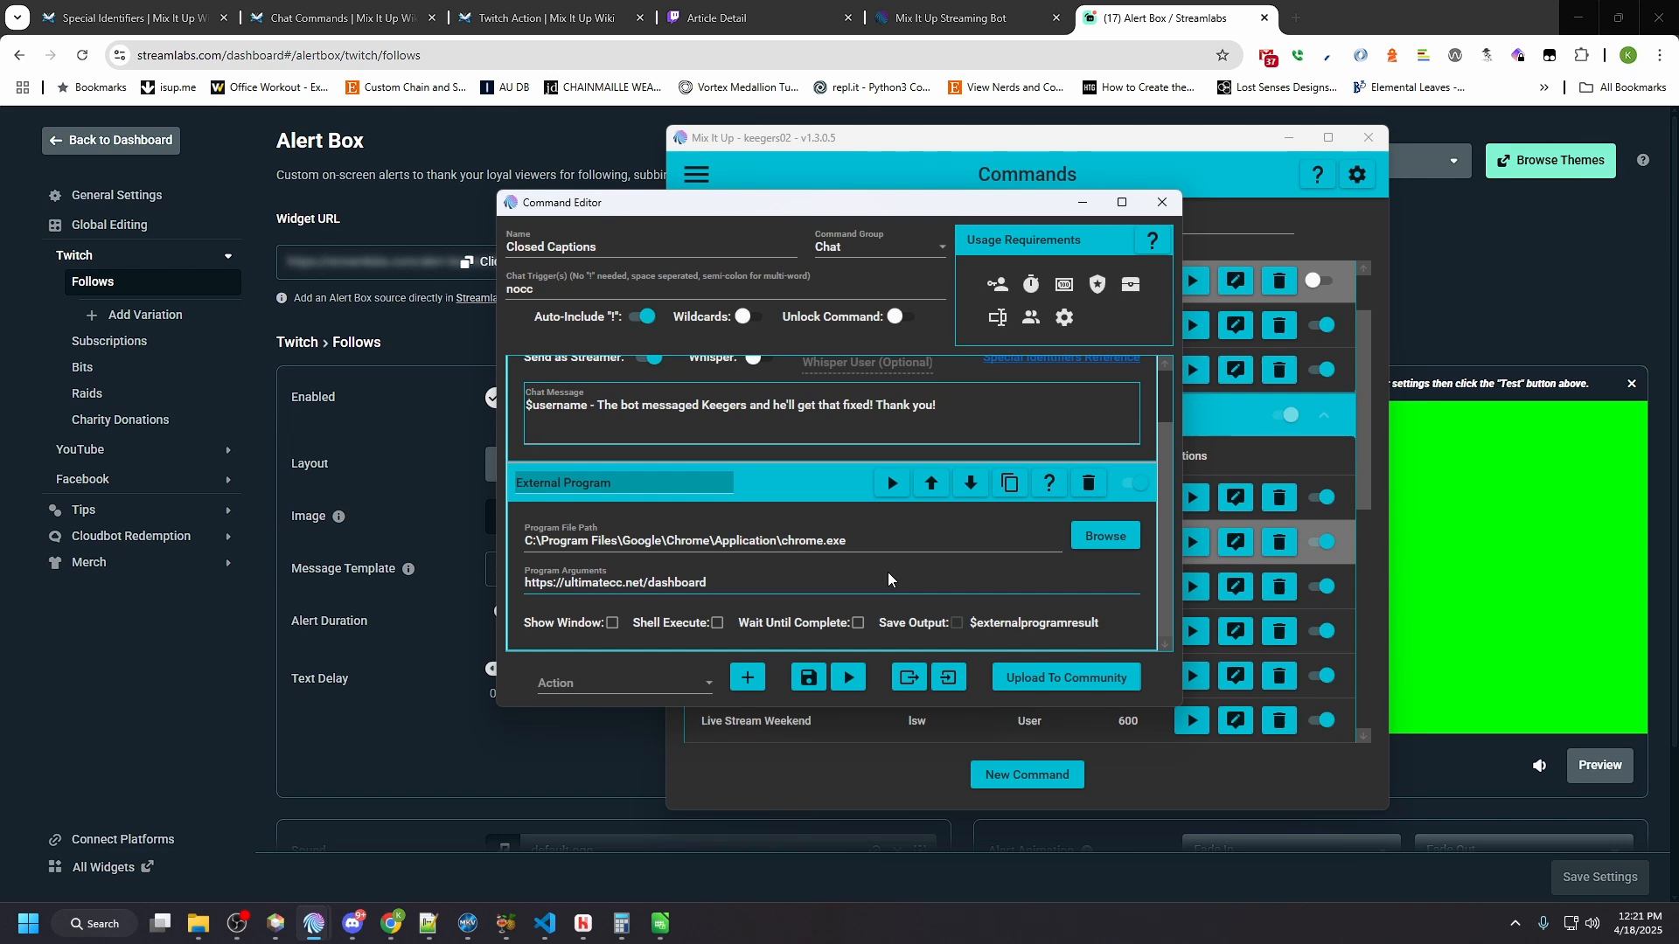
Step: Set the Closed Captions command's standard cooldown to 6000 seconds and save the command
{"action": "left_click", "coordinate": [993, 288]}
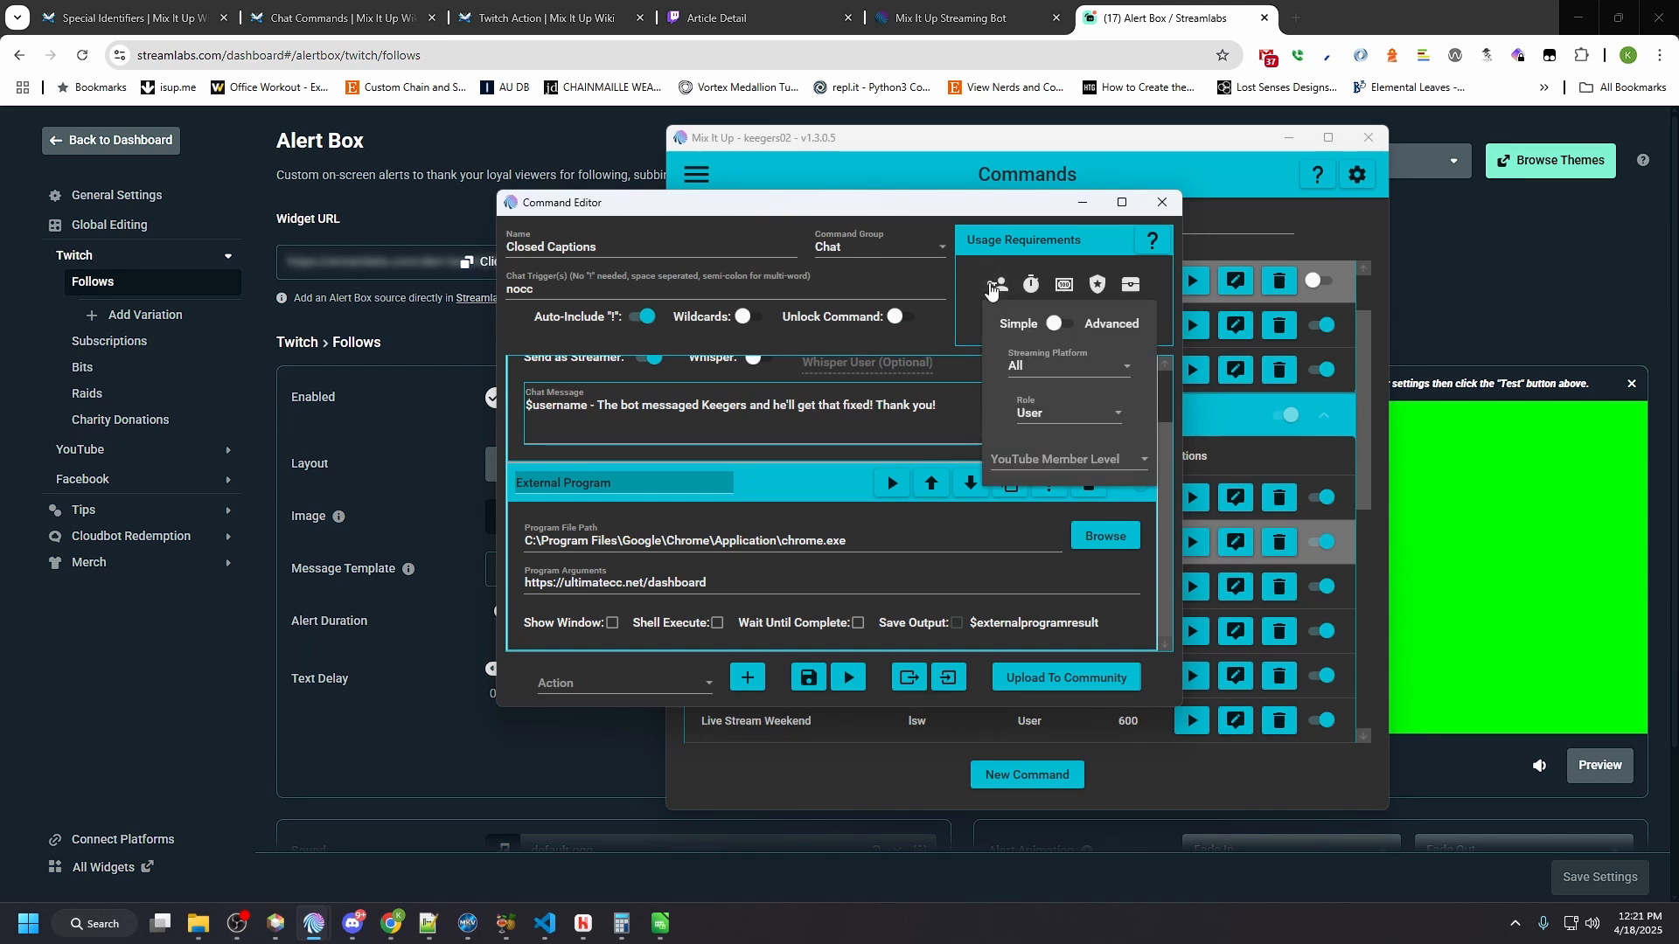
{"action": "mouse_move", "coordinate": [1032, 287]}
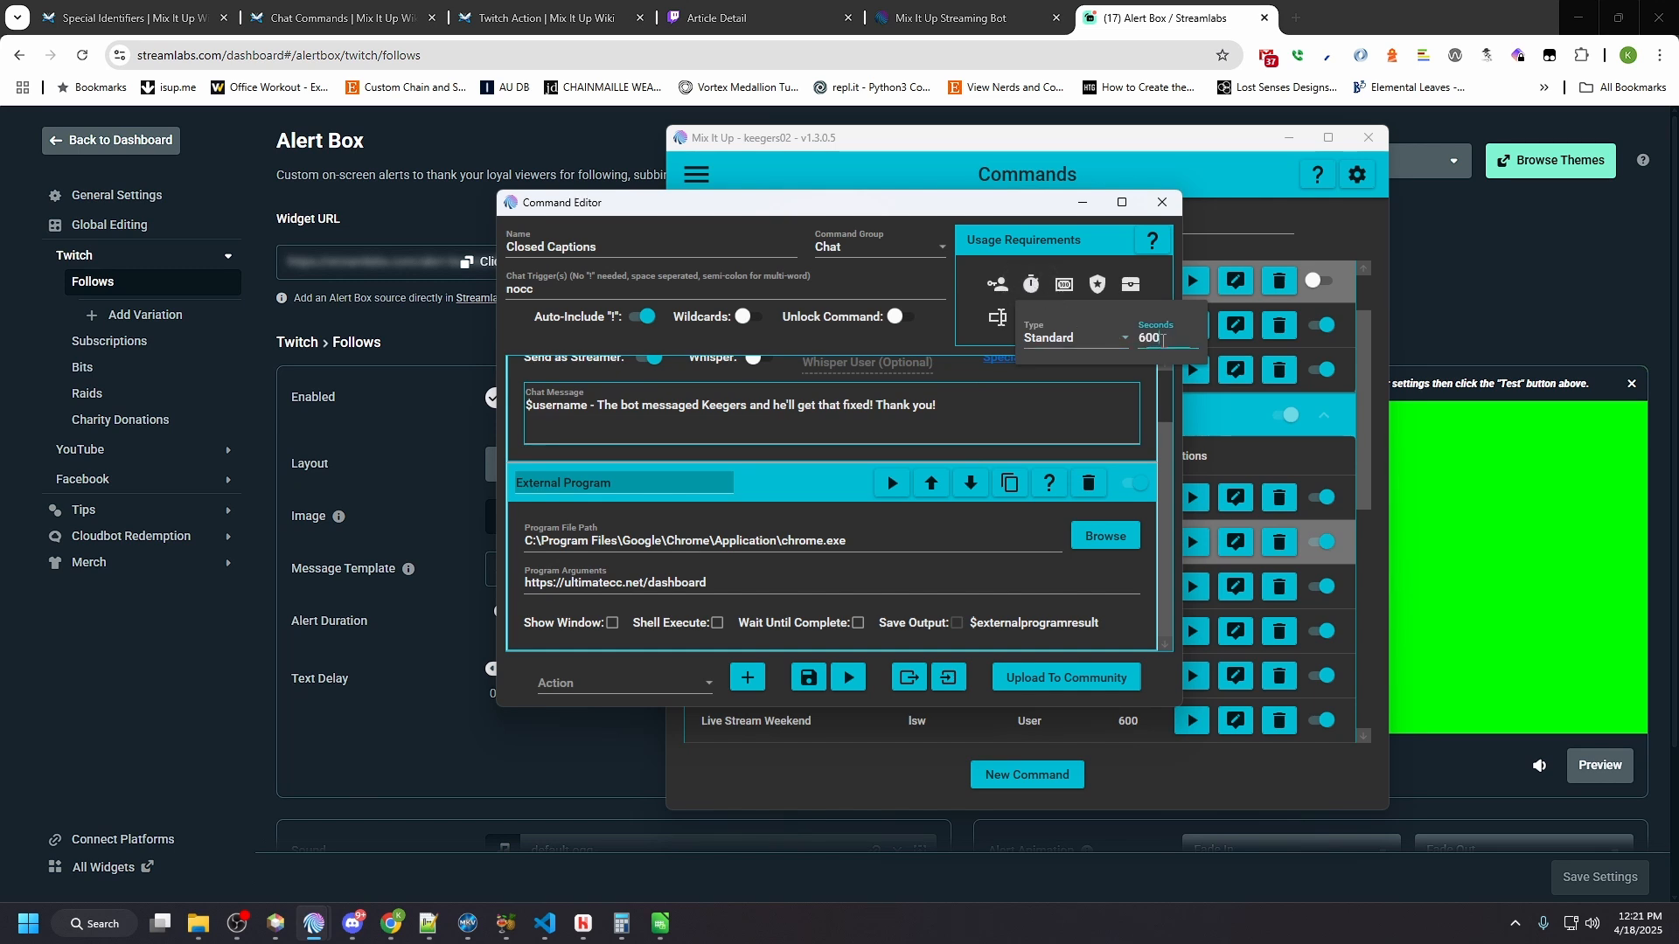
{"action": "type", "text": "0"}
{"action": "left_click", "coordinate": [809, 679]}
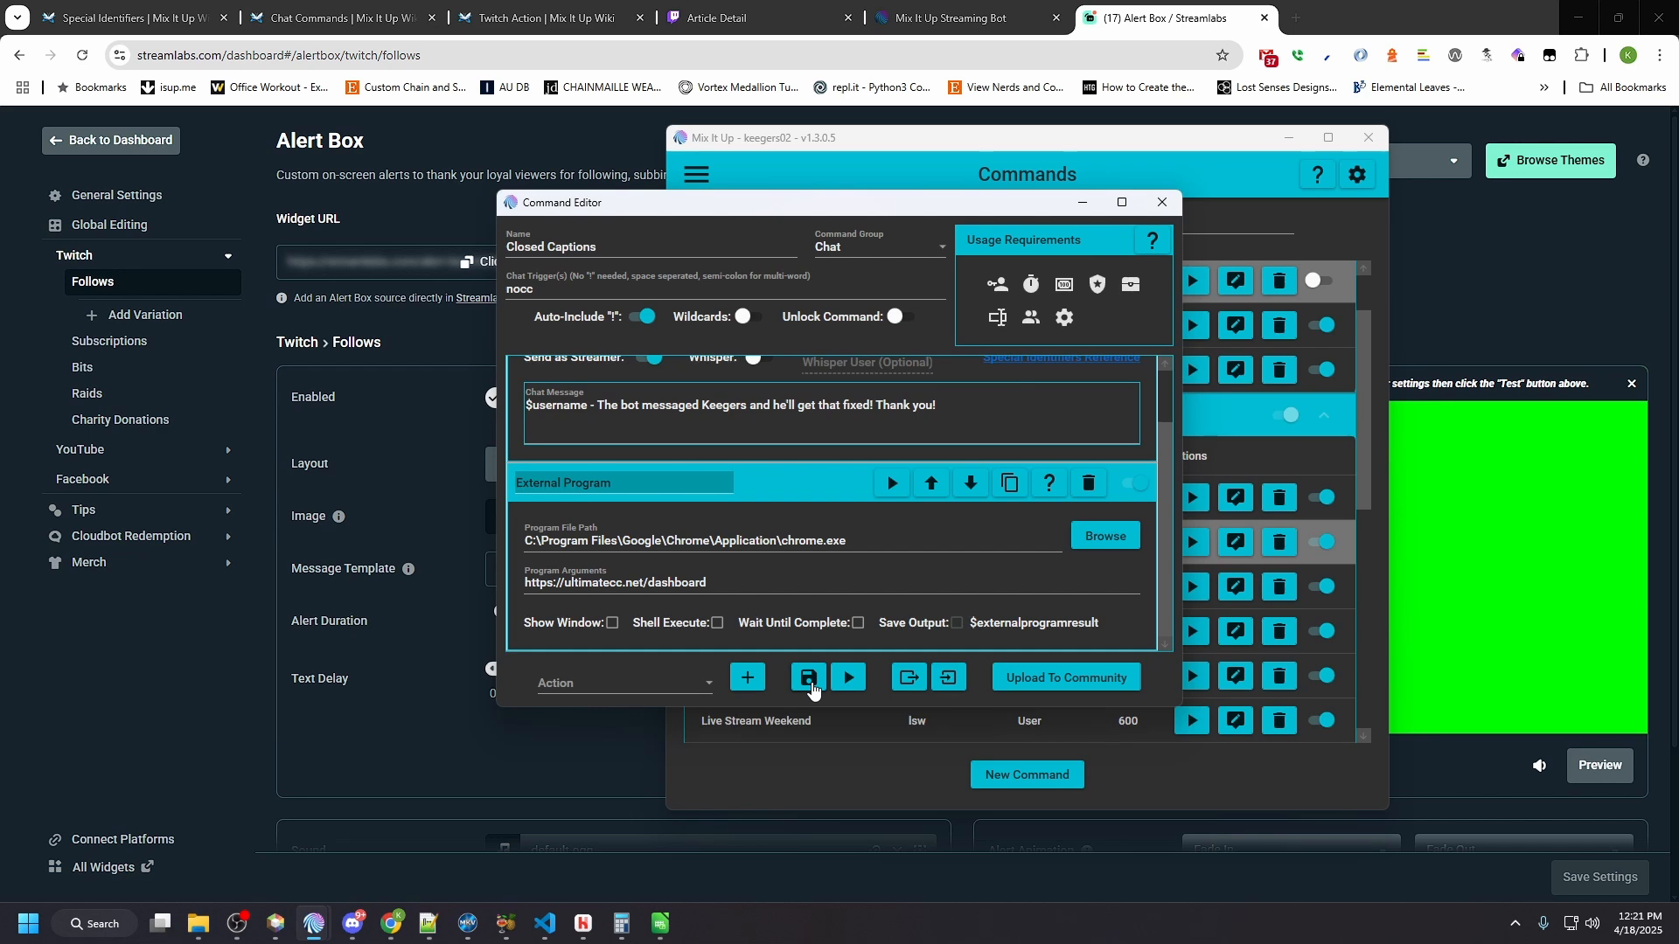
{"action": "left_click", "coordinate": [808, 679]}
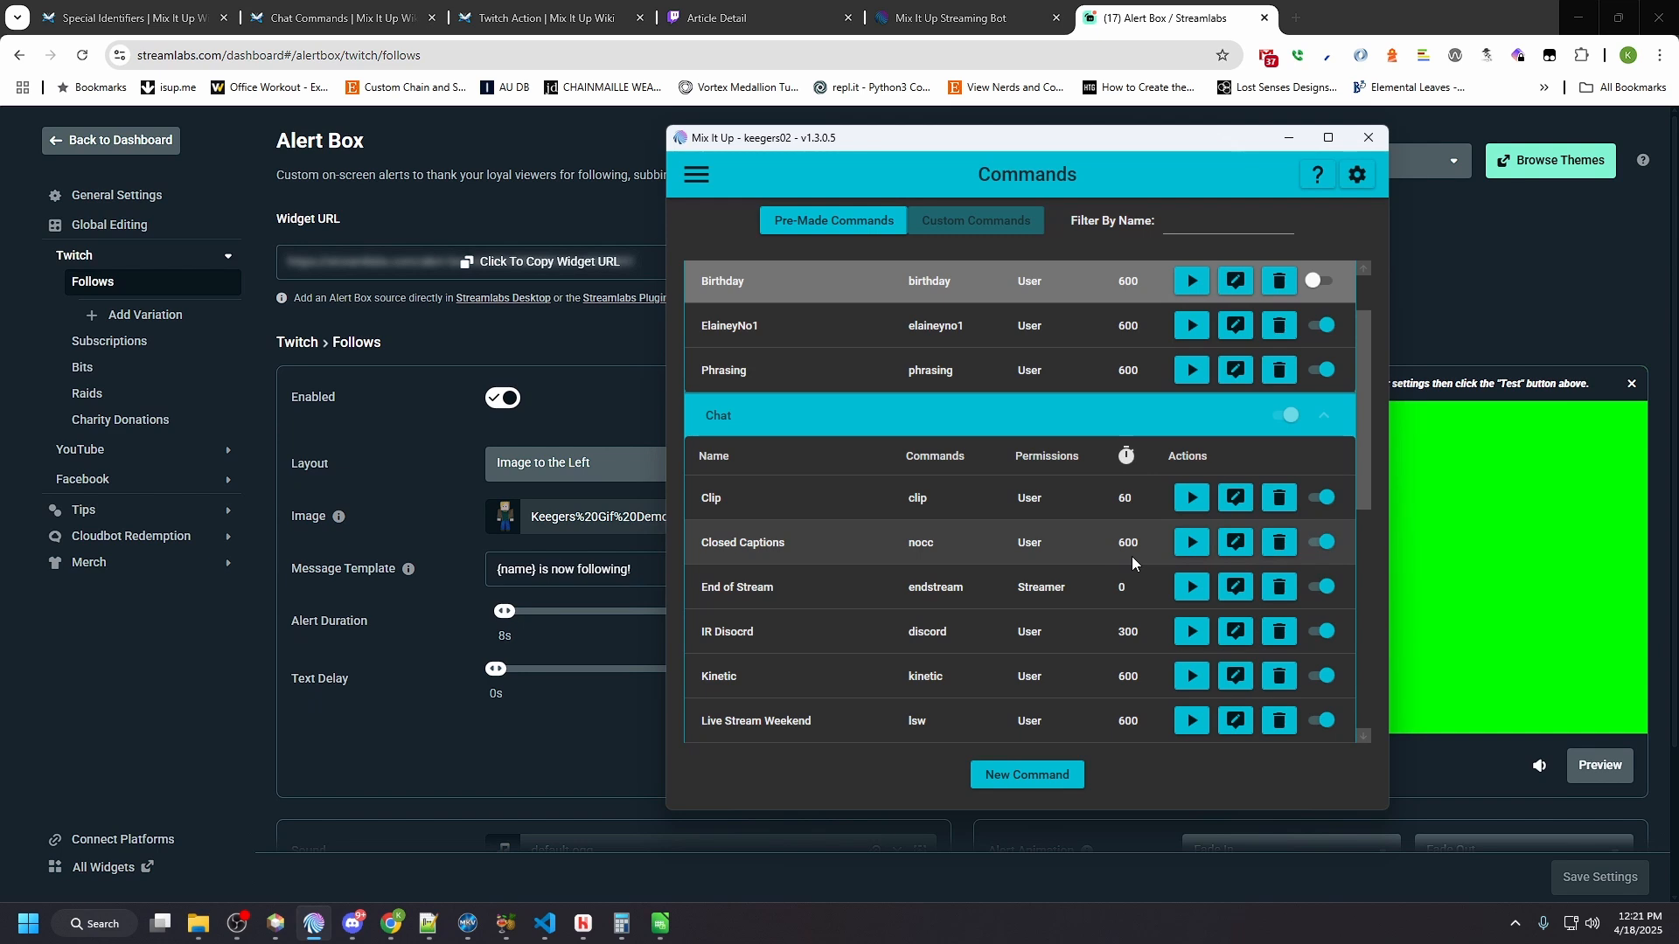
Step: Reopen the Closed Captions command, set its required user role to Follower and save the command
{"action": "left_click", "coordinate": [1235, 542]}
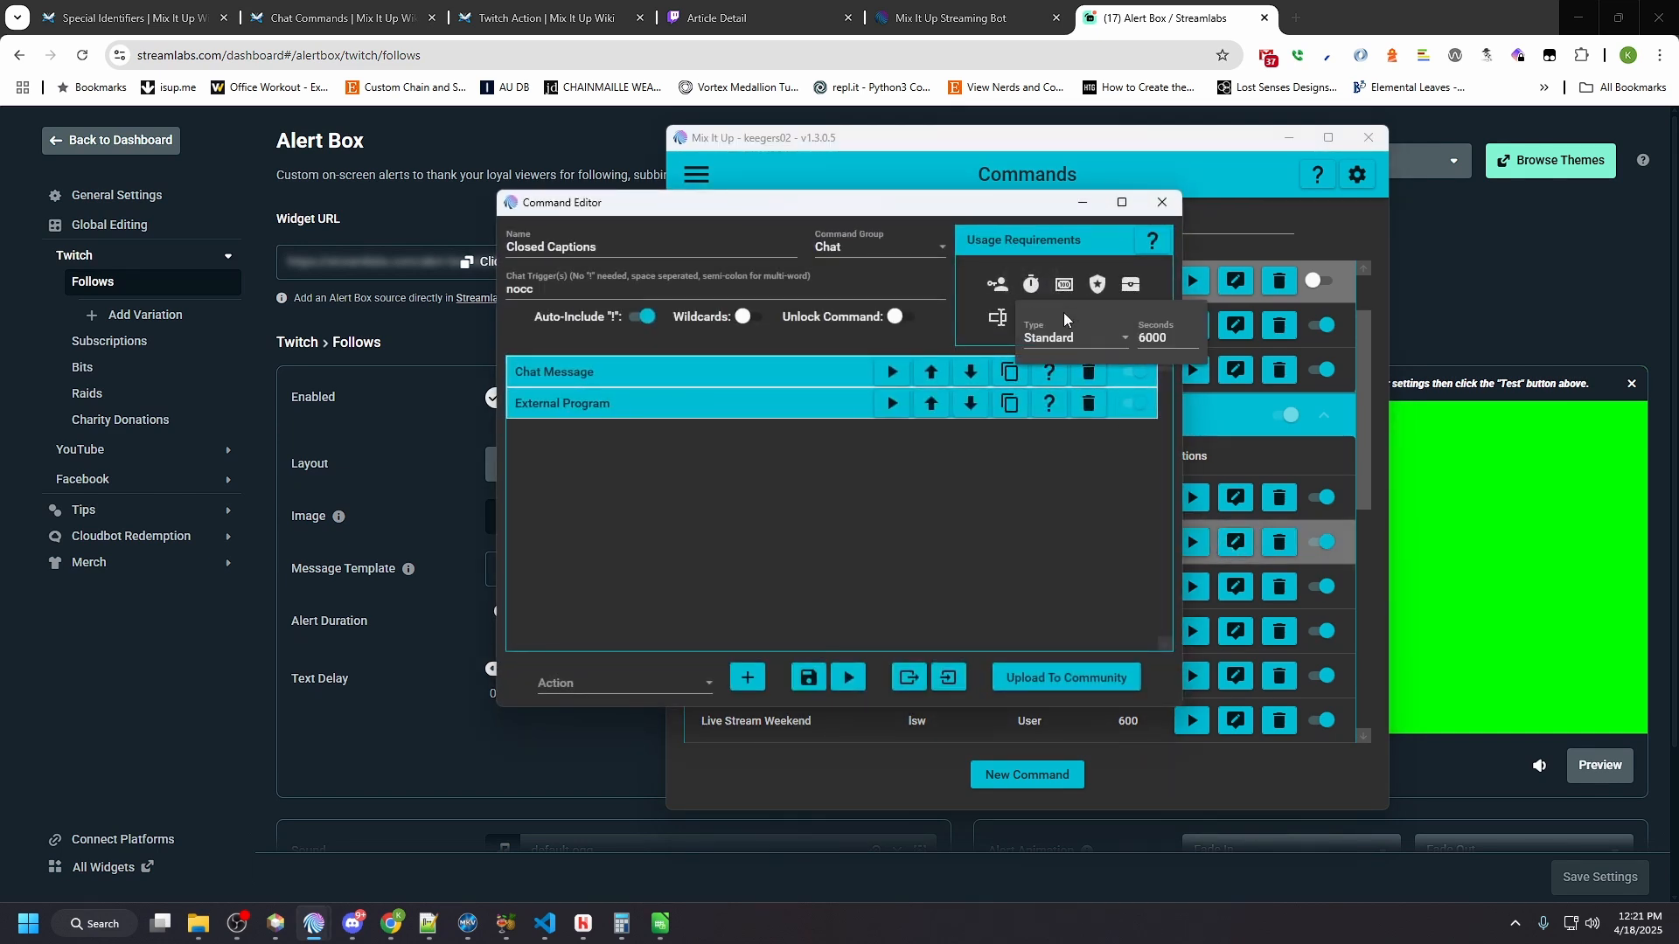
{"action": "left_click_drag", "start_coordinate": [888, 215], "coordinate": [657, 217]}
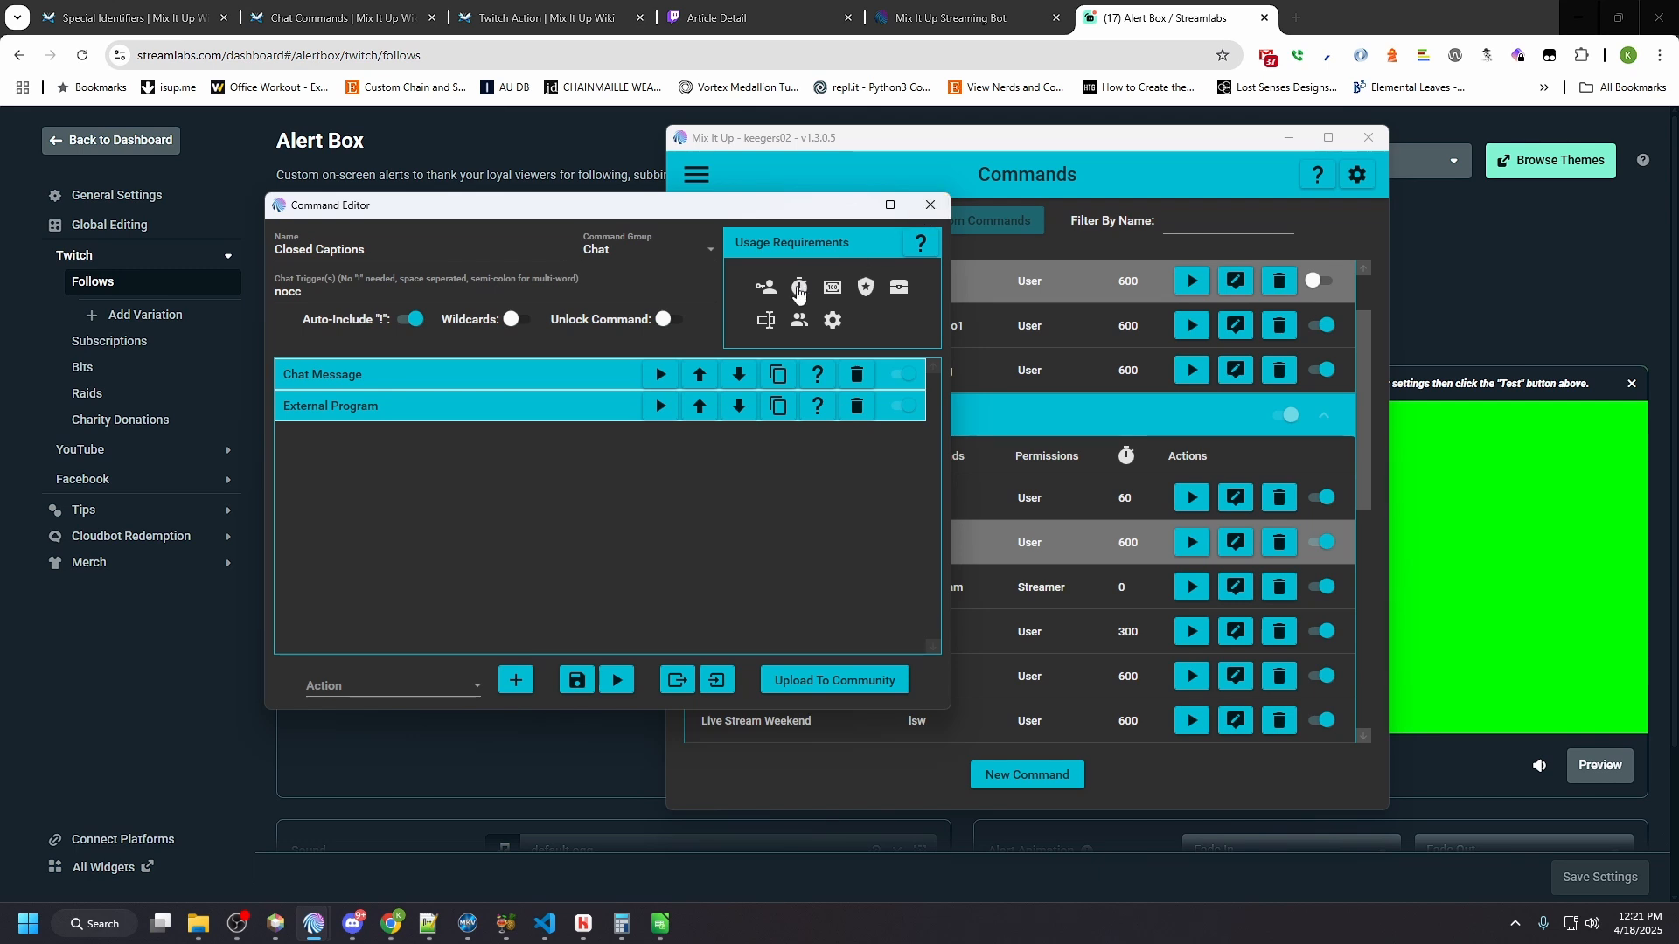
{"action": "left_click", "coordinate": [772, 295]}
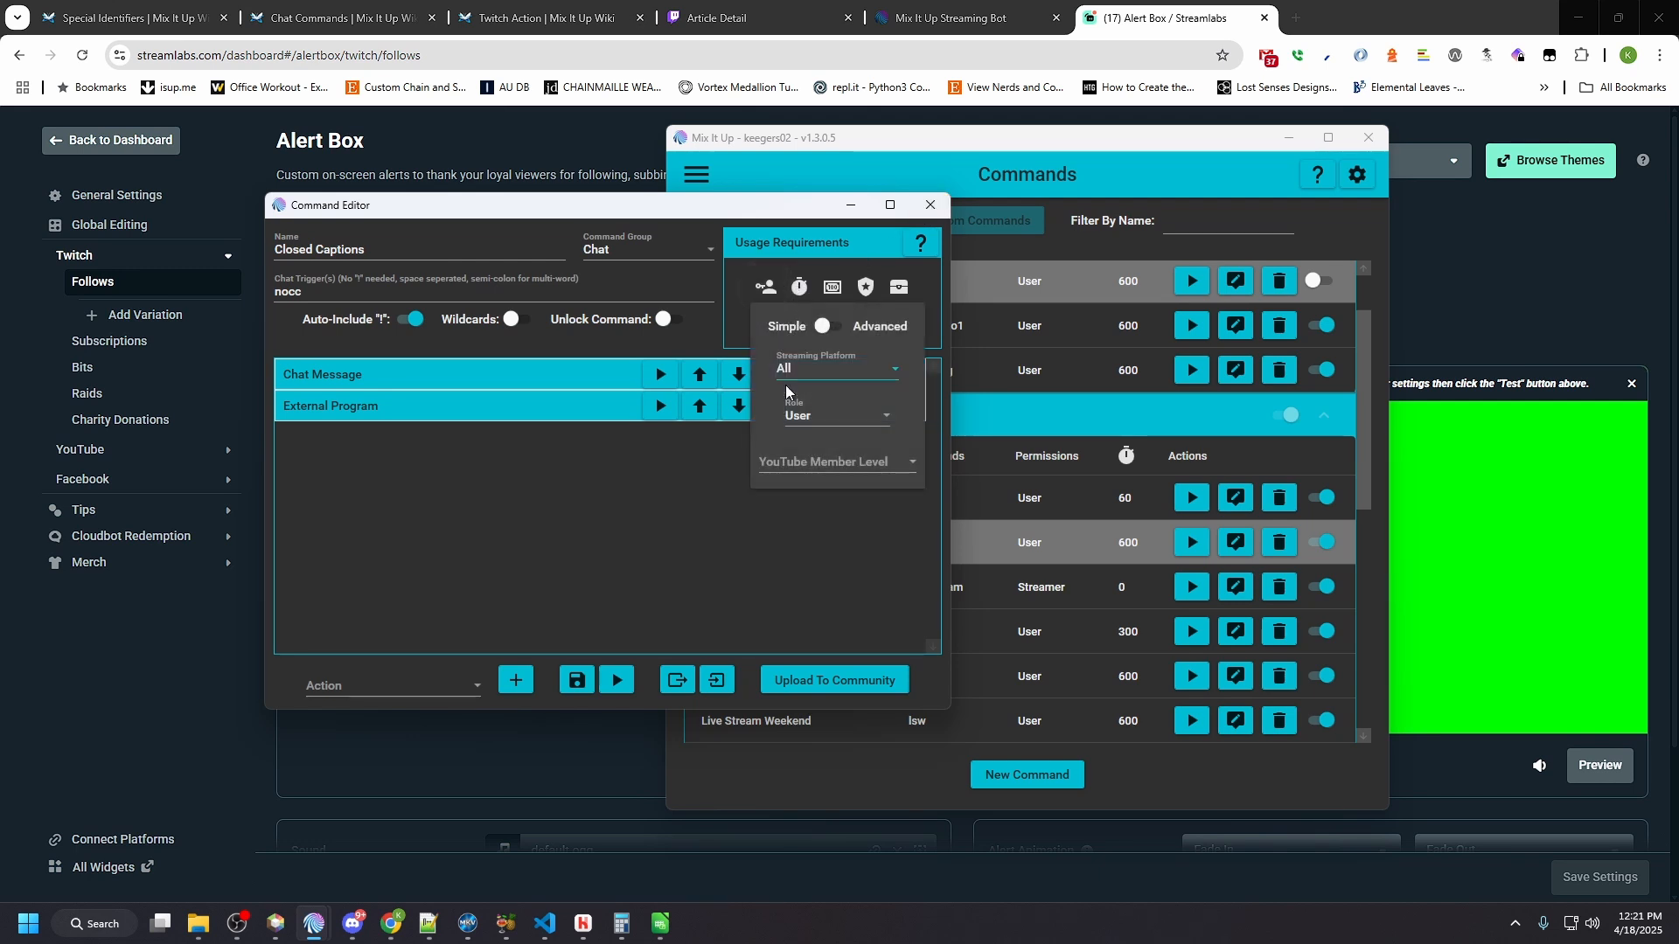
{"action": "left_click", "coordinate": [834, 417]}
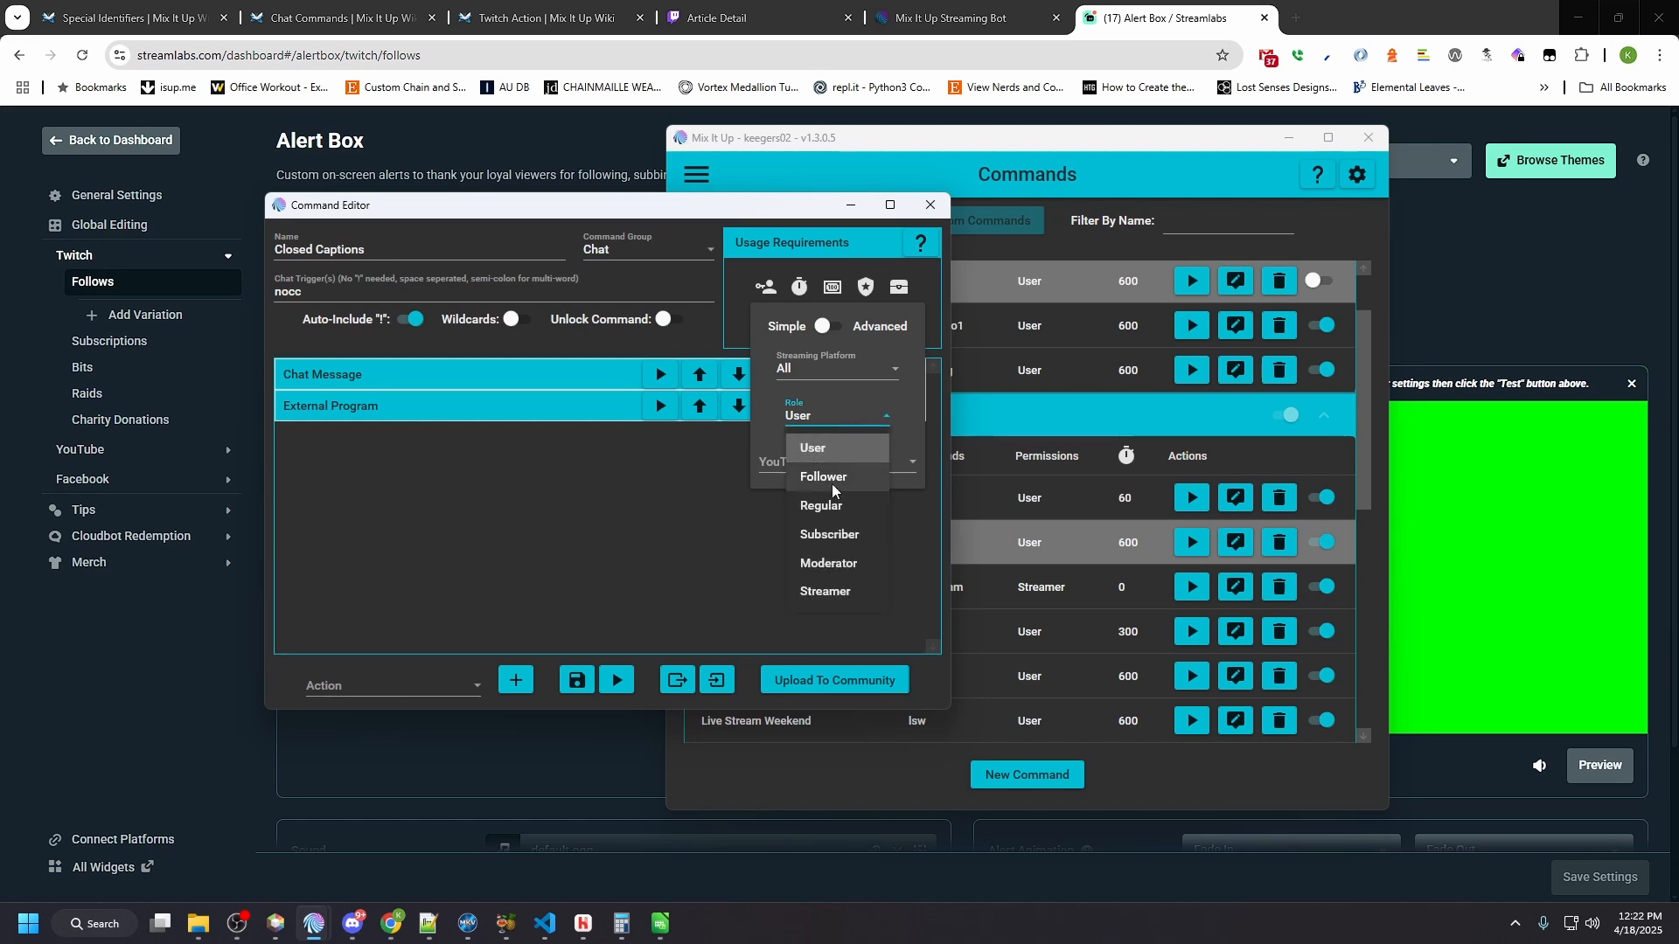
{"action": "left_click", "coordinate": [831, 483]}
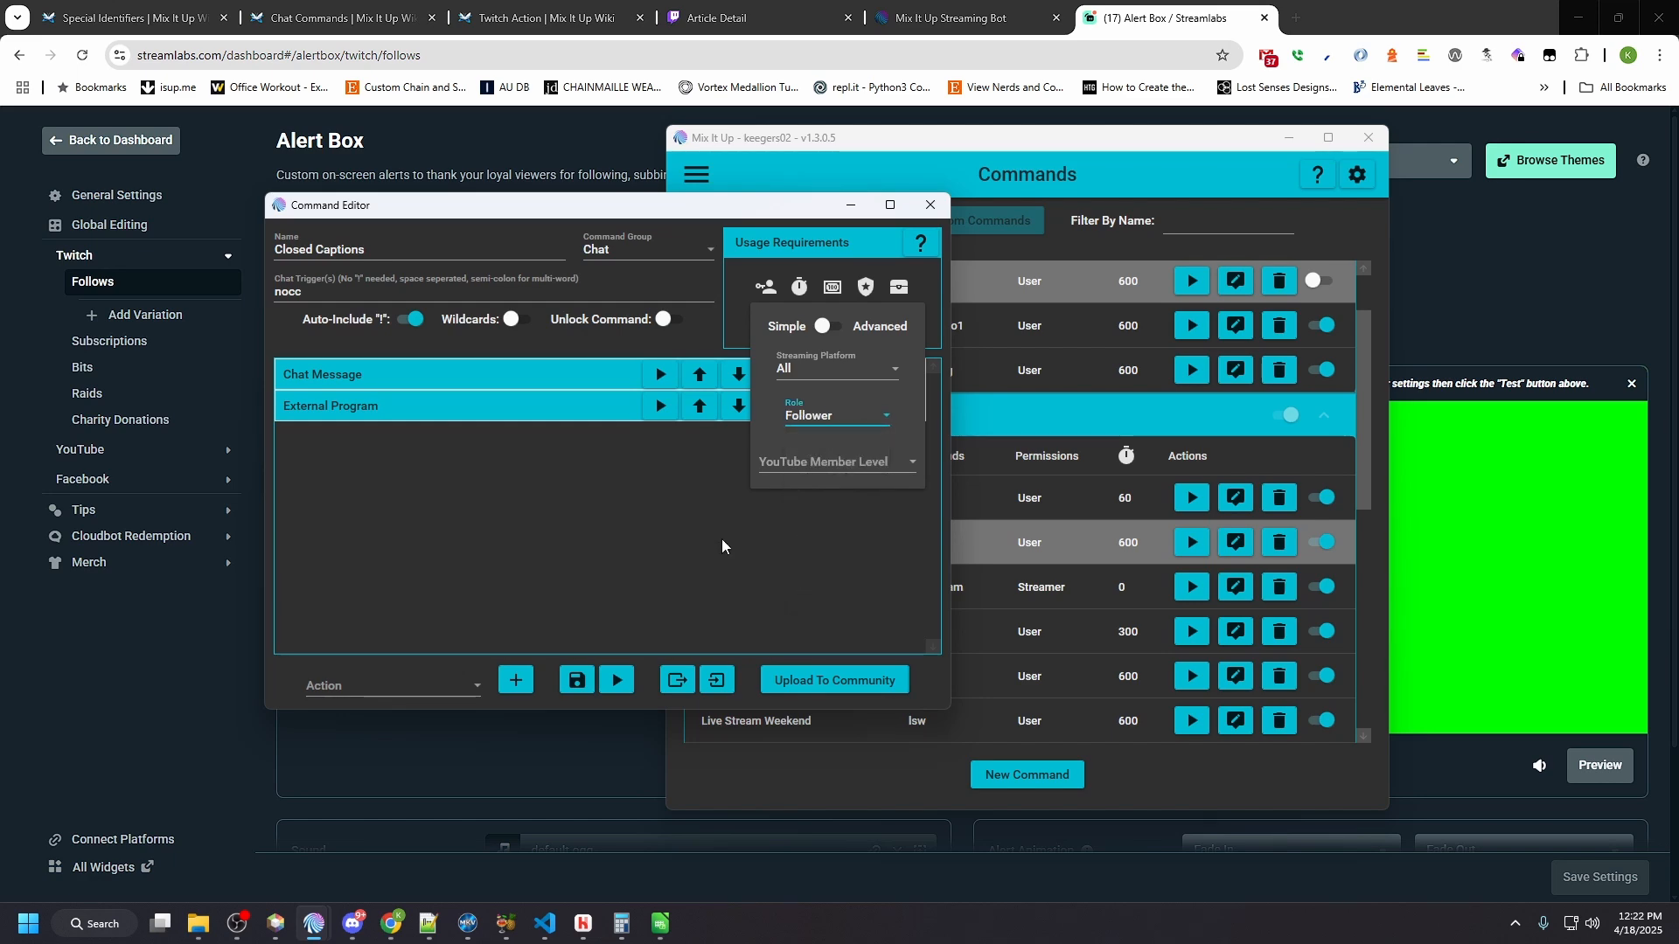
{"action": "left_click", "coordinate": [612, 684]}
{"action": "left_click", "coordinate": [615, 683]}
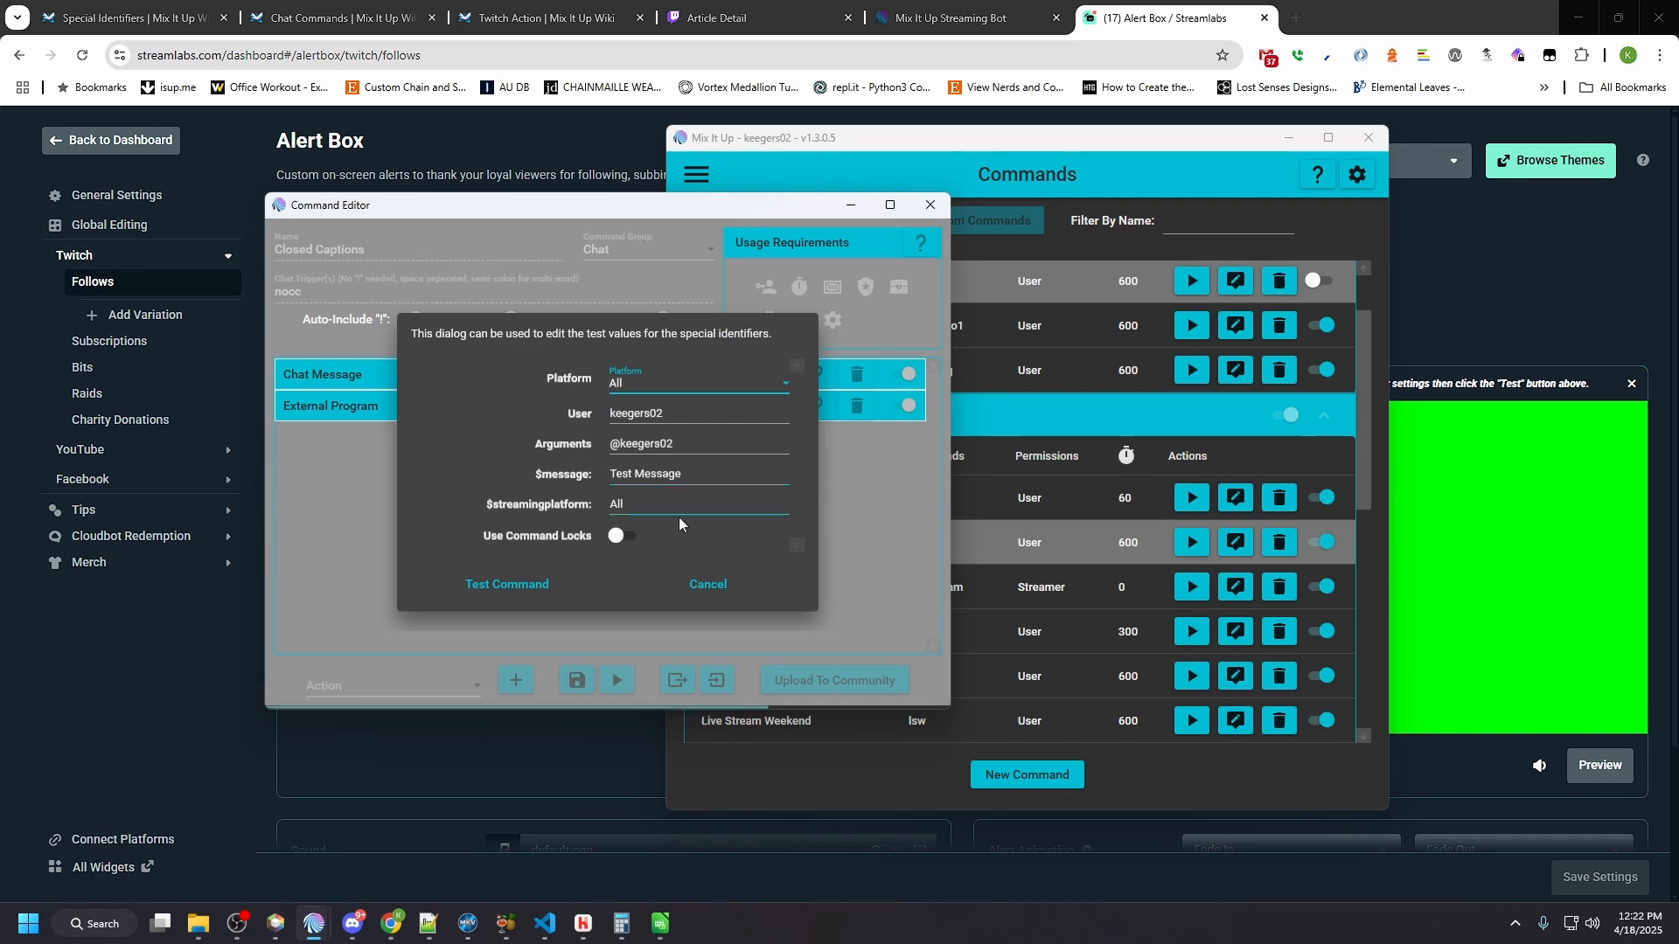
{"action": "left_click", "coordinate": [703, 586]}
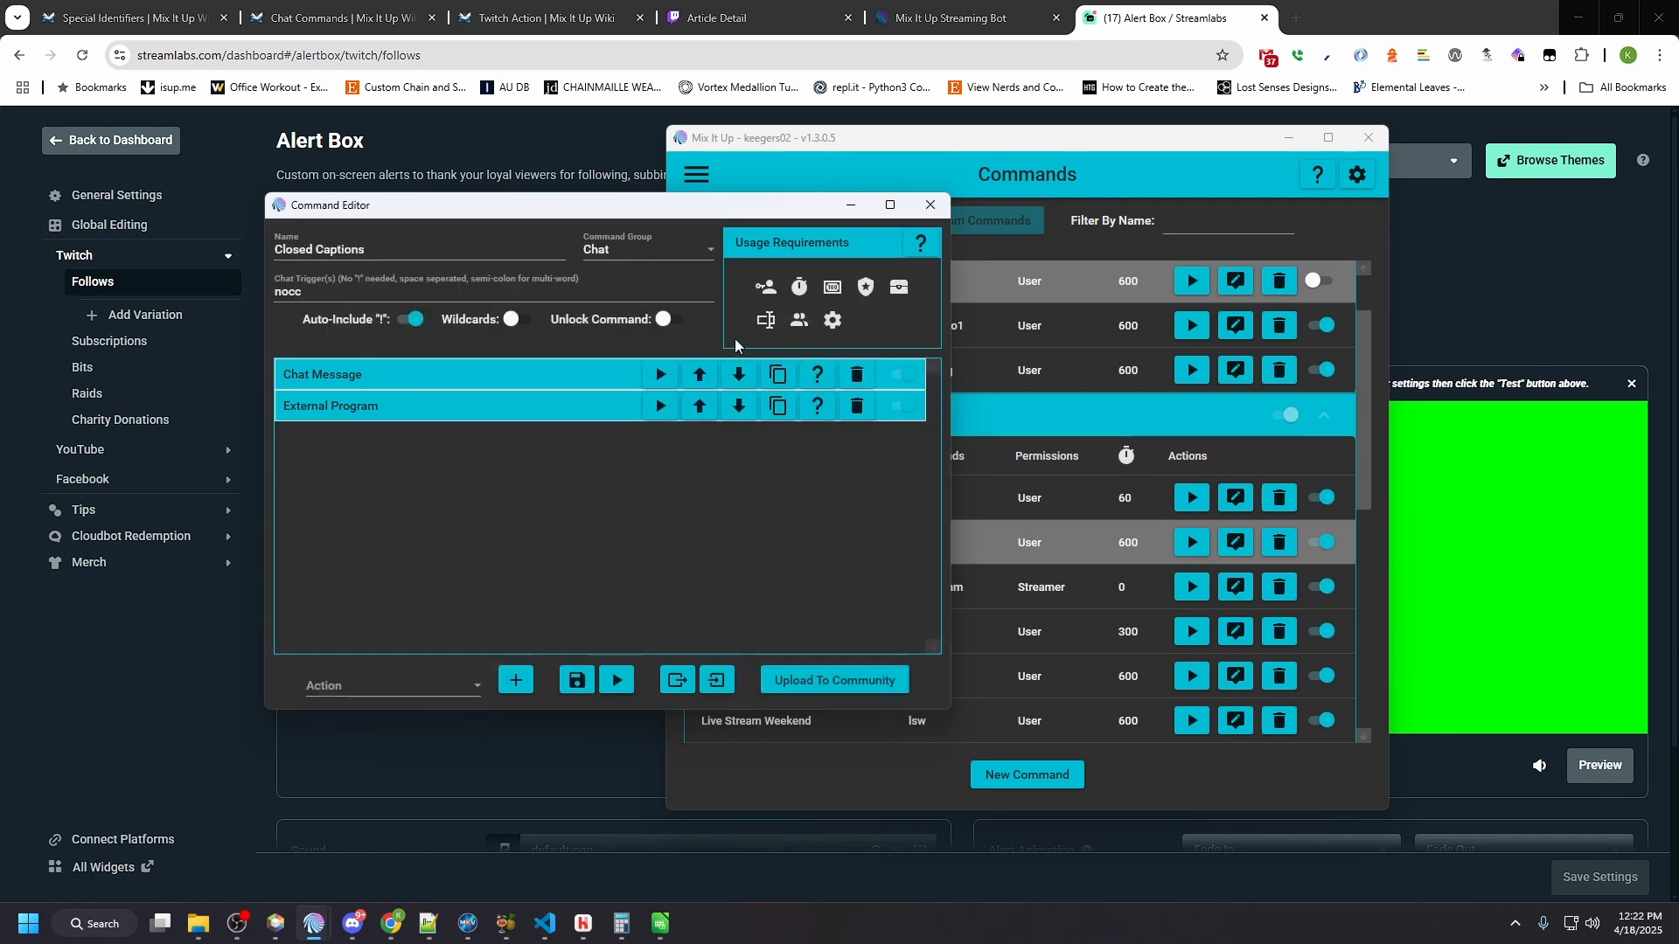
{"action": "left_click", "coordinate": [761, 293]}
{"action": "left_click", "coordinate": [632, 502]}
{"action": "left_click", "coordinate": [577, 680]}
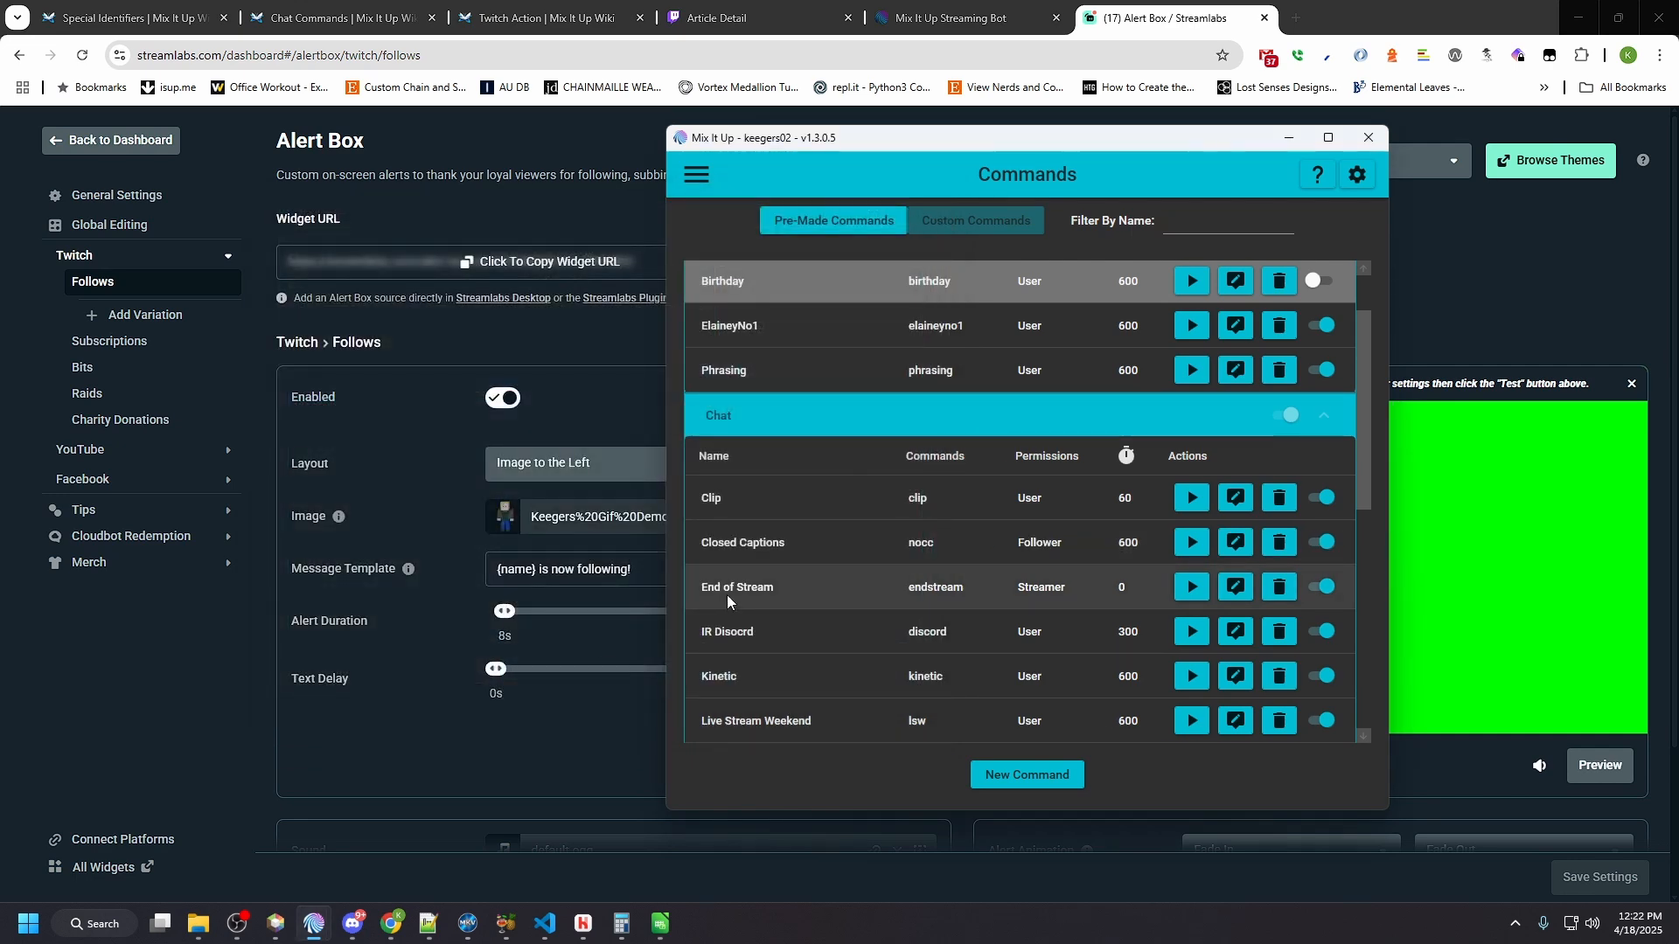
Step: Disable the Live Stream Weekend command in the Chat group
{"action": "scroll", "coordinate": [875, 537], "scroll_direction": "down", "scroll_amount": 2}
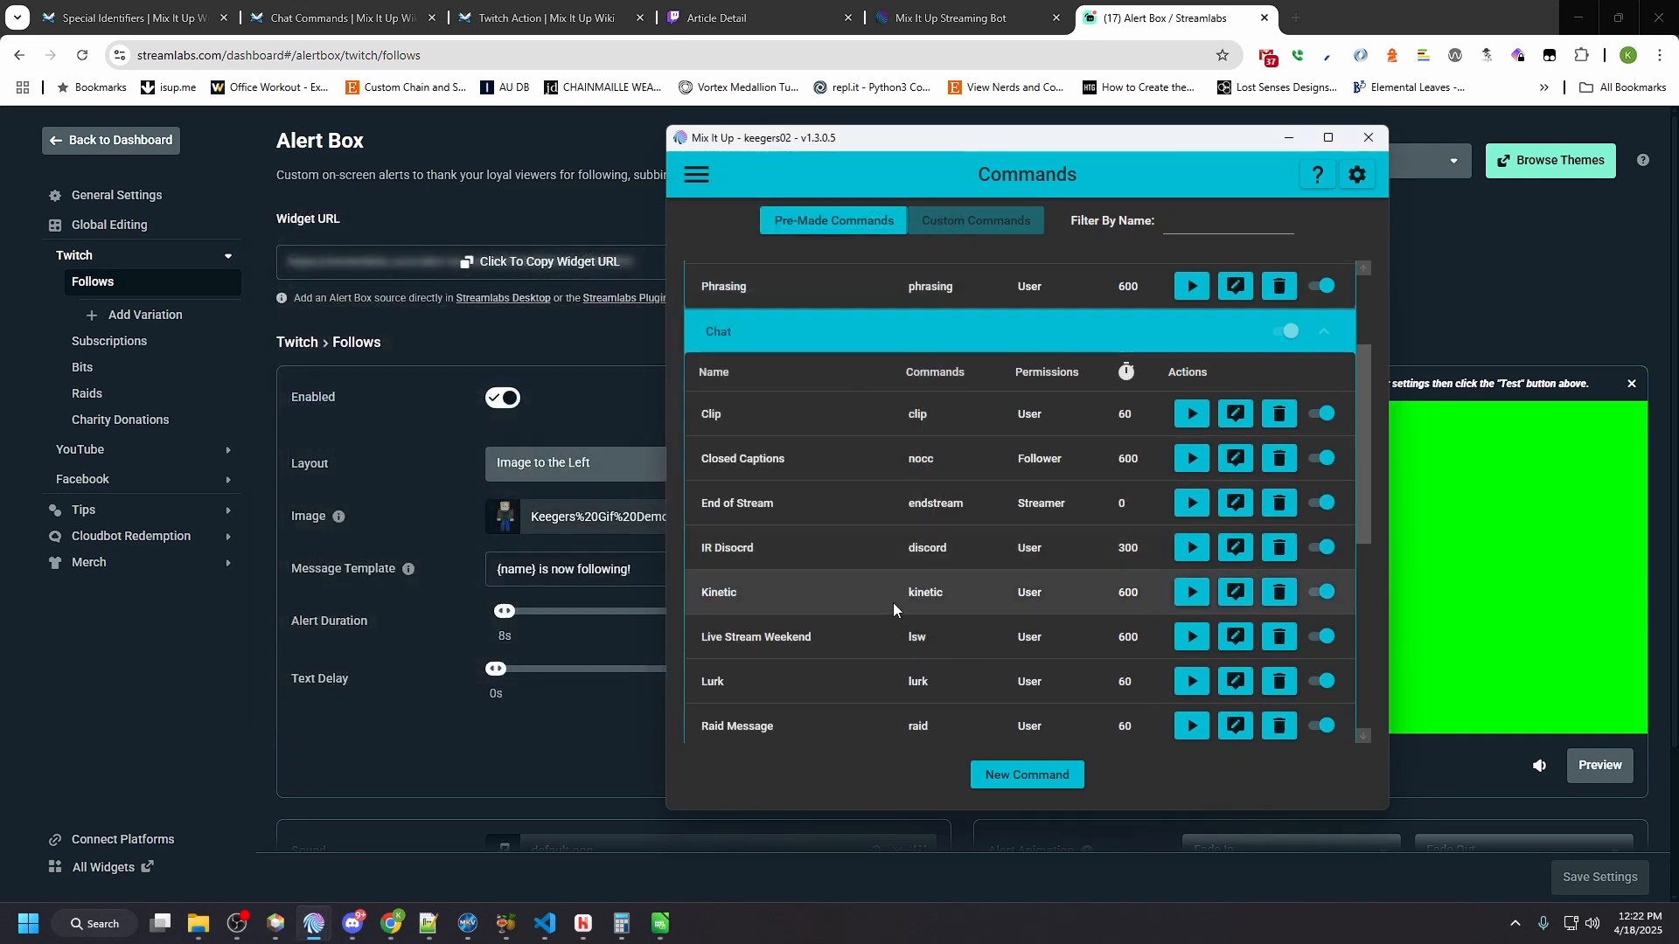
{"action": "left_click", "coordinate": [1316, 640]}
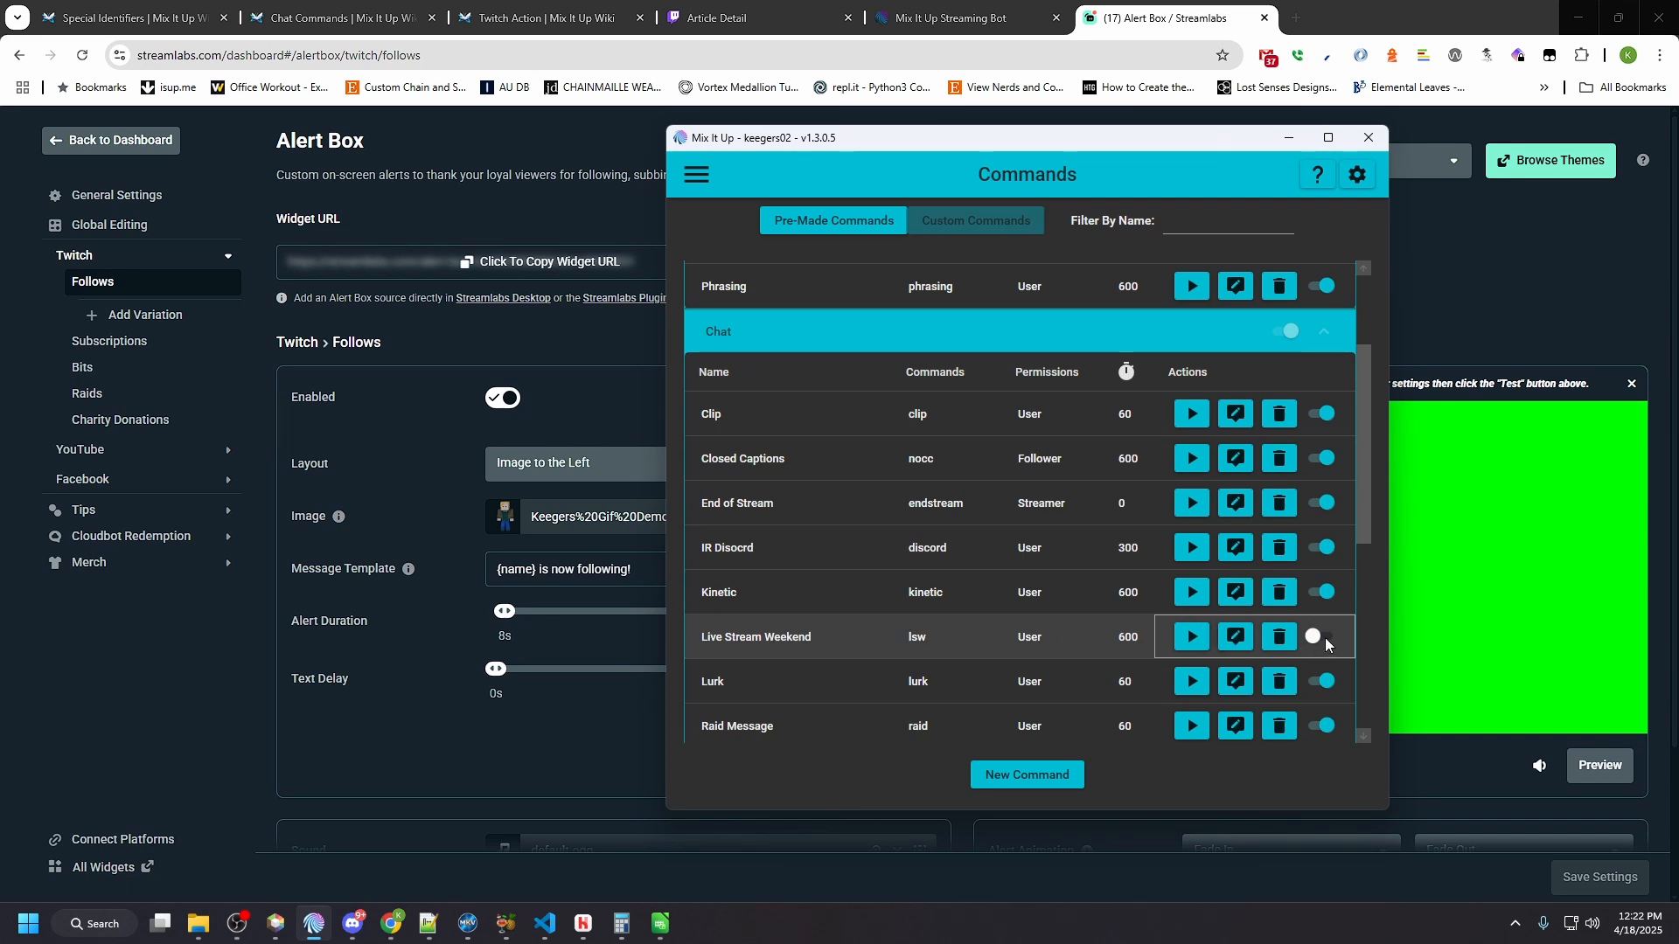
Step: Turn the whole Audio command group off and back on, and disable its Birthday command again
{"action": "scroll", "coordinate": [1051, 627], "scroll_direction": "up", "scroll_amount": 3}
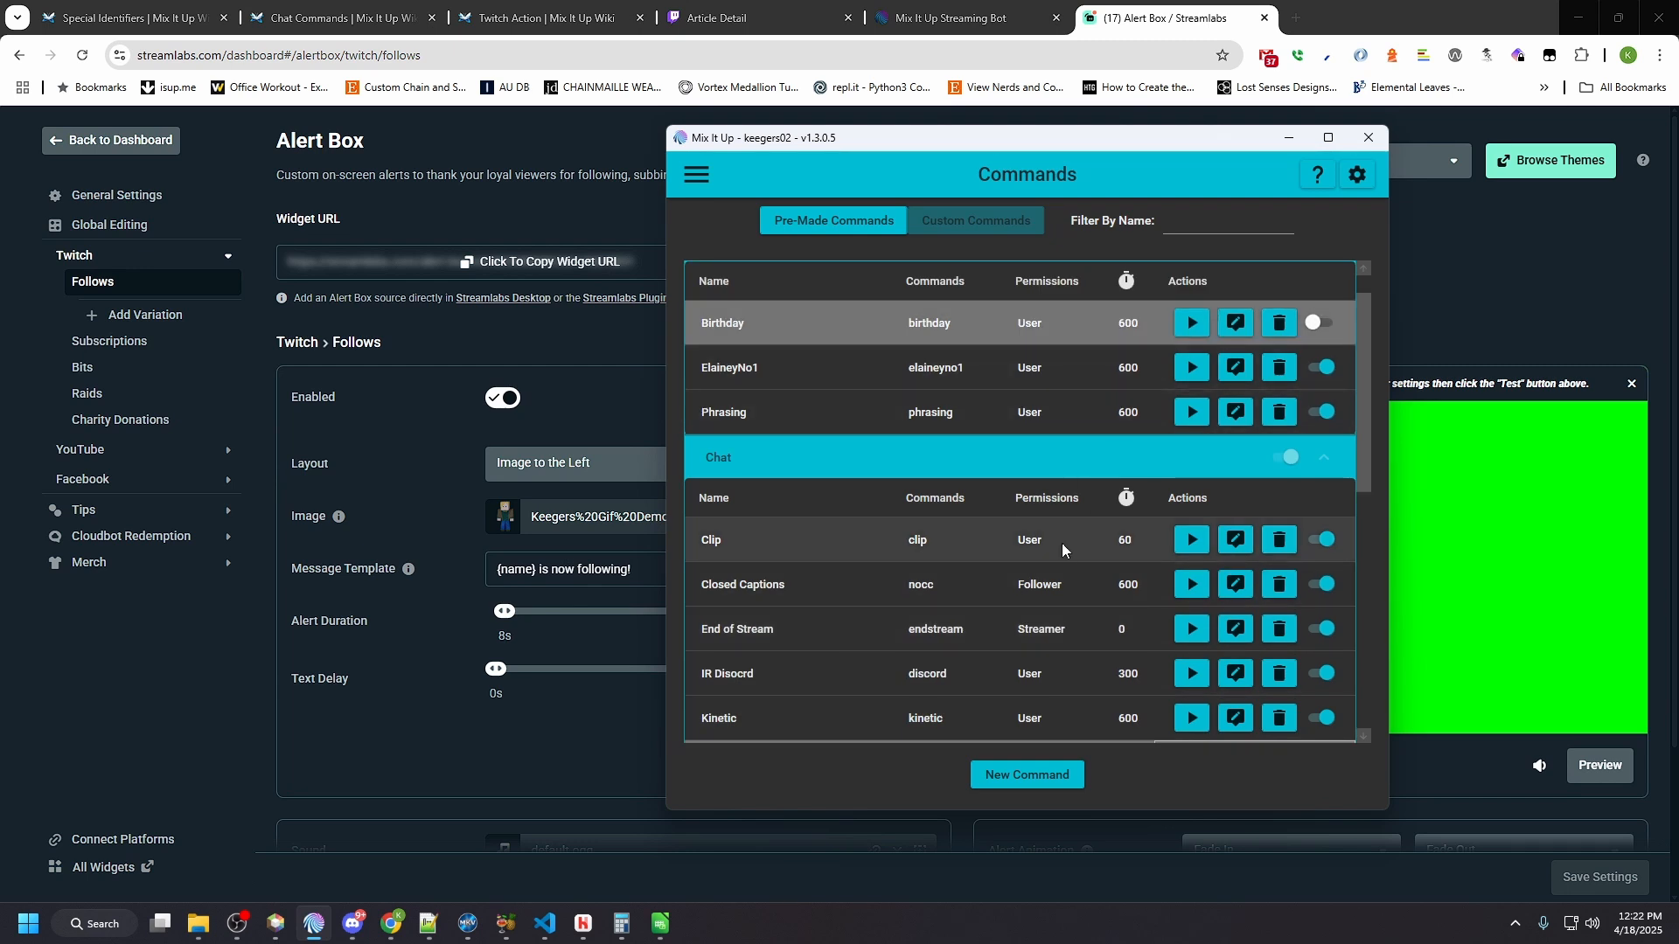
{"action": "scroll", "coordinate": [1061, 547], "scroll_direction": "up", "scroll_amount": 1}
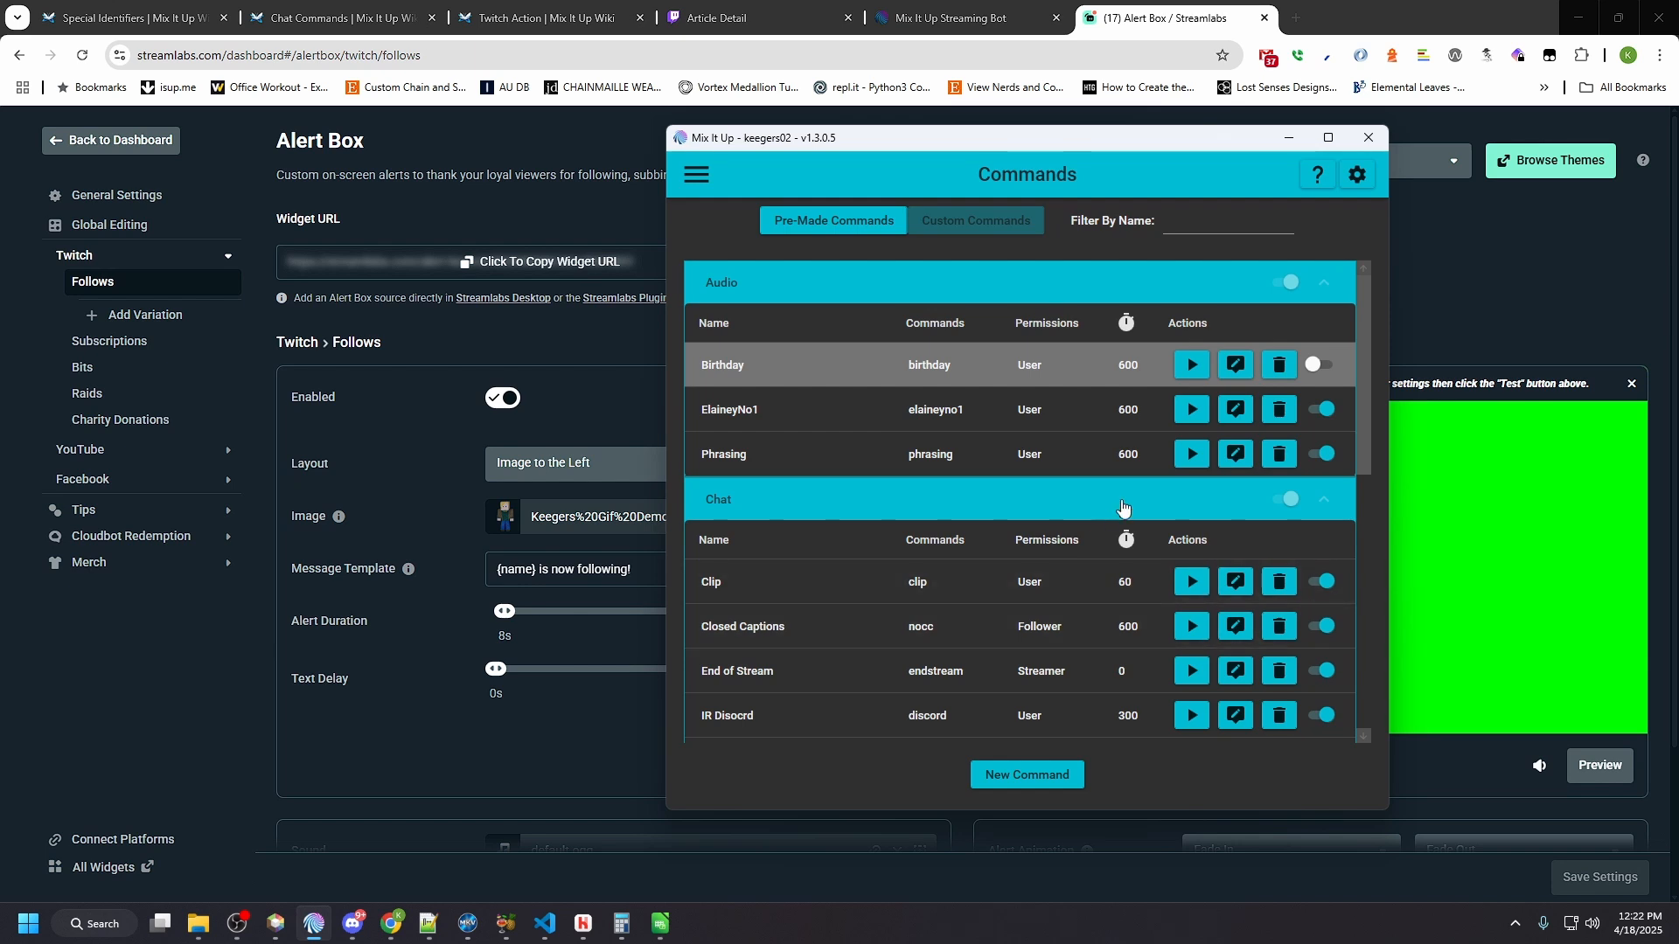
{"action": "left_click", "coordinate": [1291, 283]}
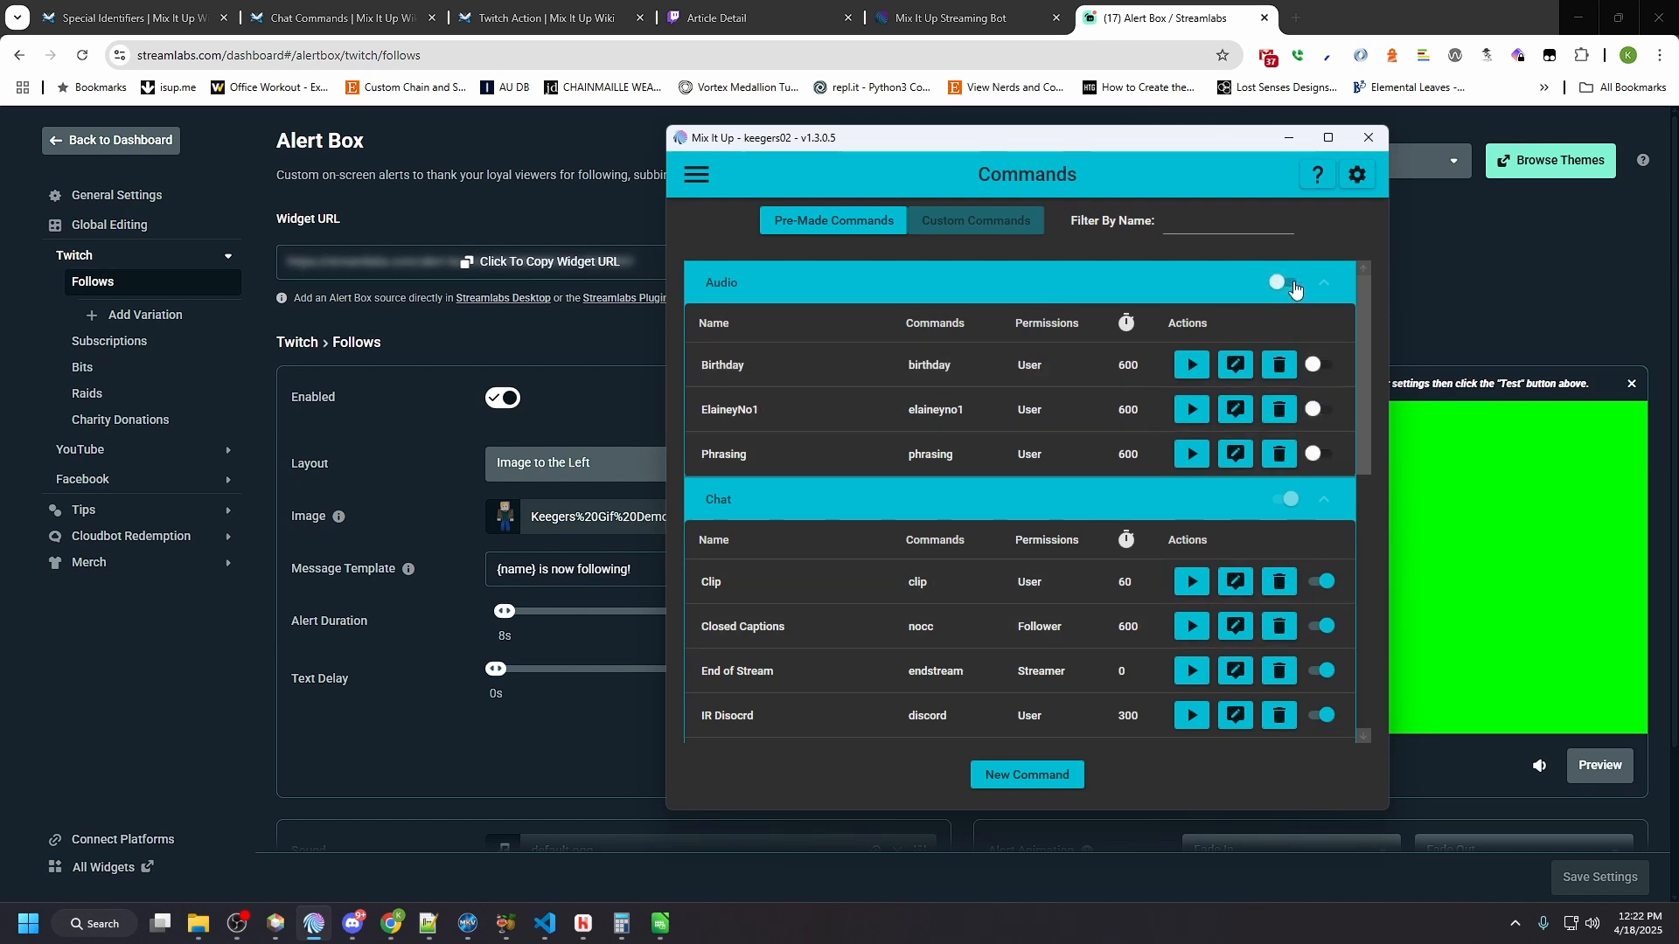
{"action": "left_click", "coordinate": [1292, 283]}
{"action": "left_click", "coordinate": [1324, 365]}
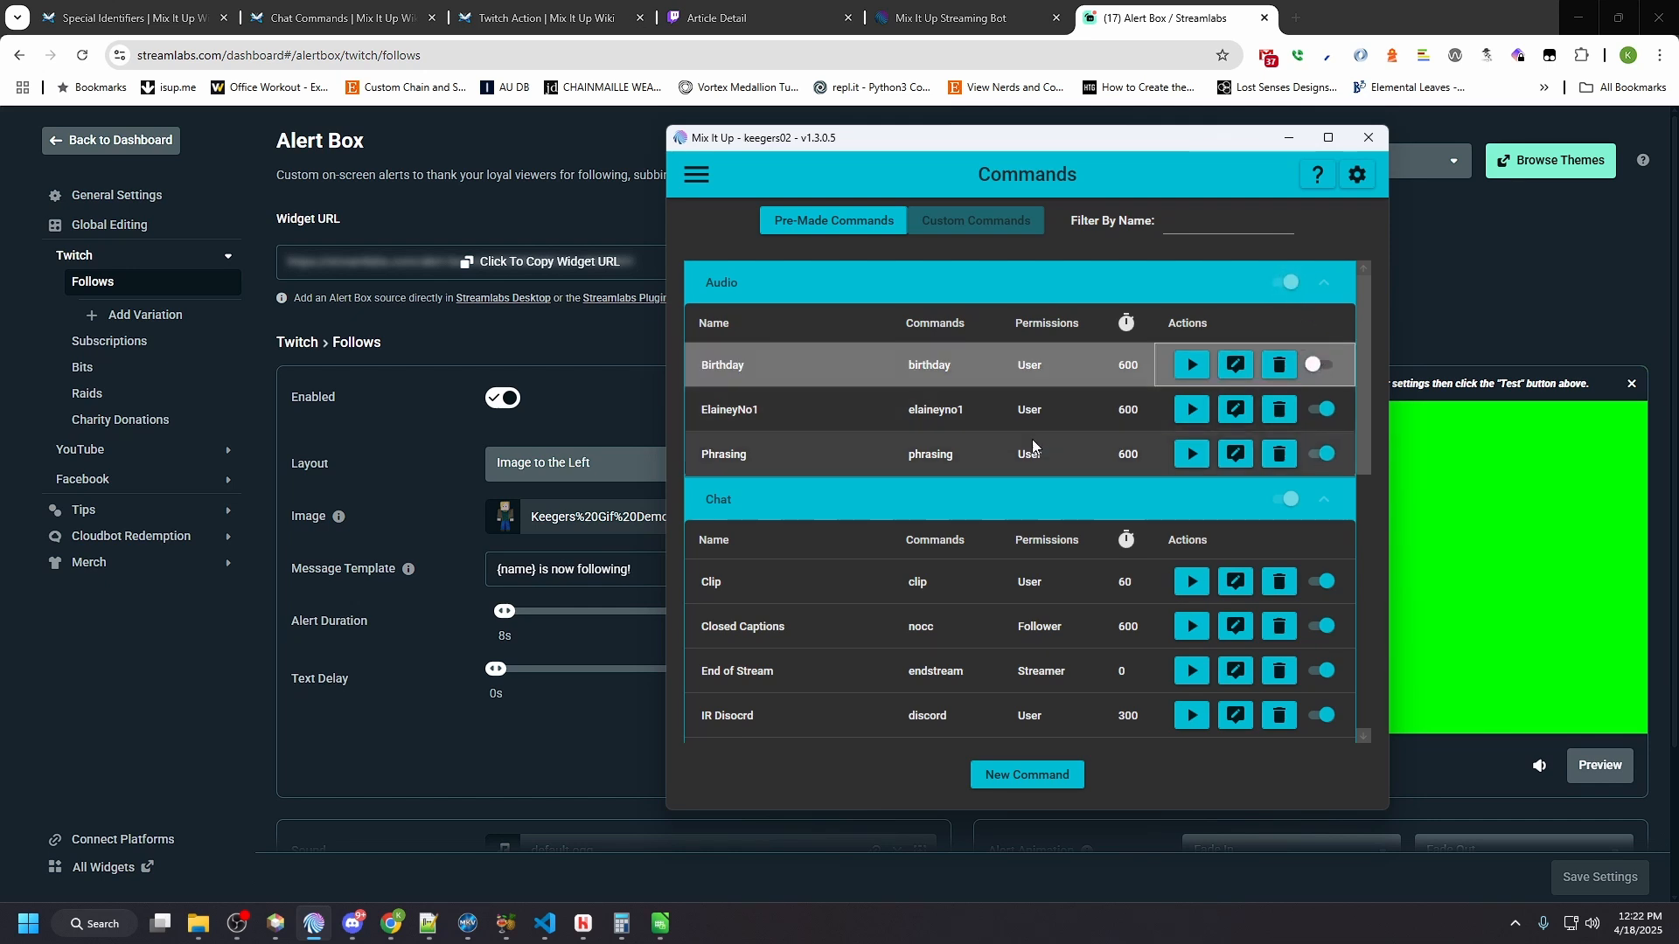
Step: Open the Shoutout command, examine its Chat Message text and its Twitch Send Shoutout action, and close it without saving
{"action": "scroll", "coordinate": [897, 649], "scroll_direction": "down", "scroll_amount": 4}
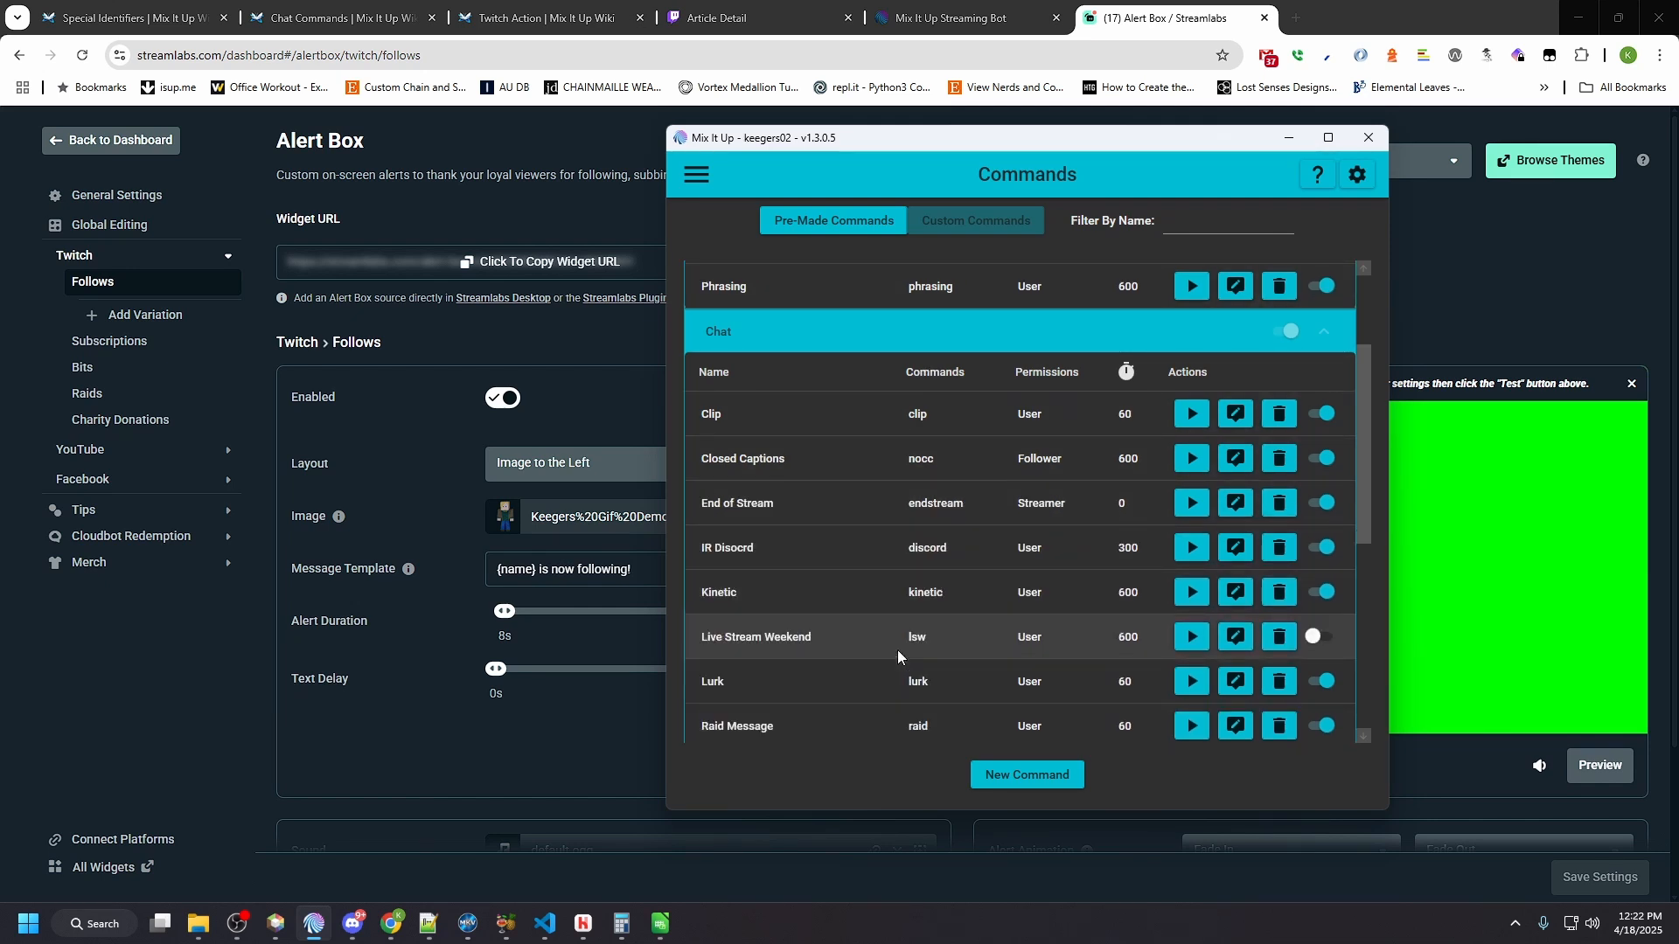
{"action": "scroll", "coordinate": [897, 649], "scroll_direction": "down", "scroll_amount": 1}
{"action": "scroll", "coordinate": [897, 649], "scroll_direction": "down", "scroll_amount": 2}
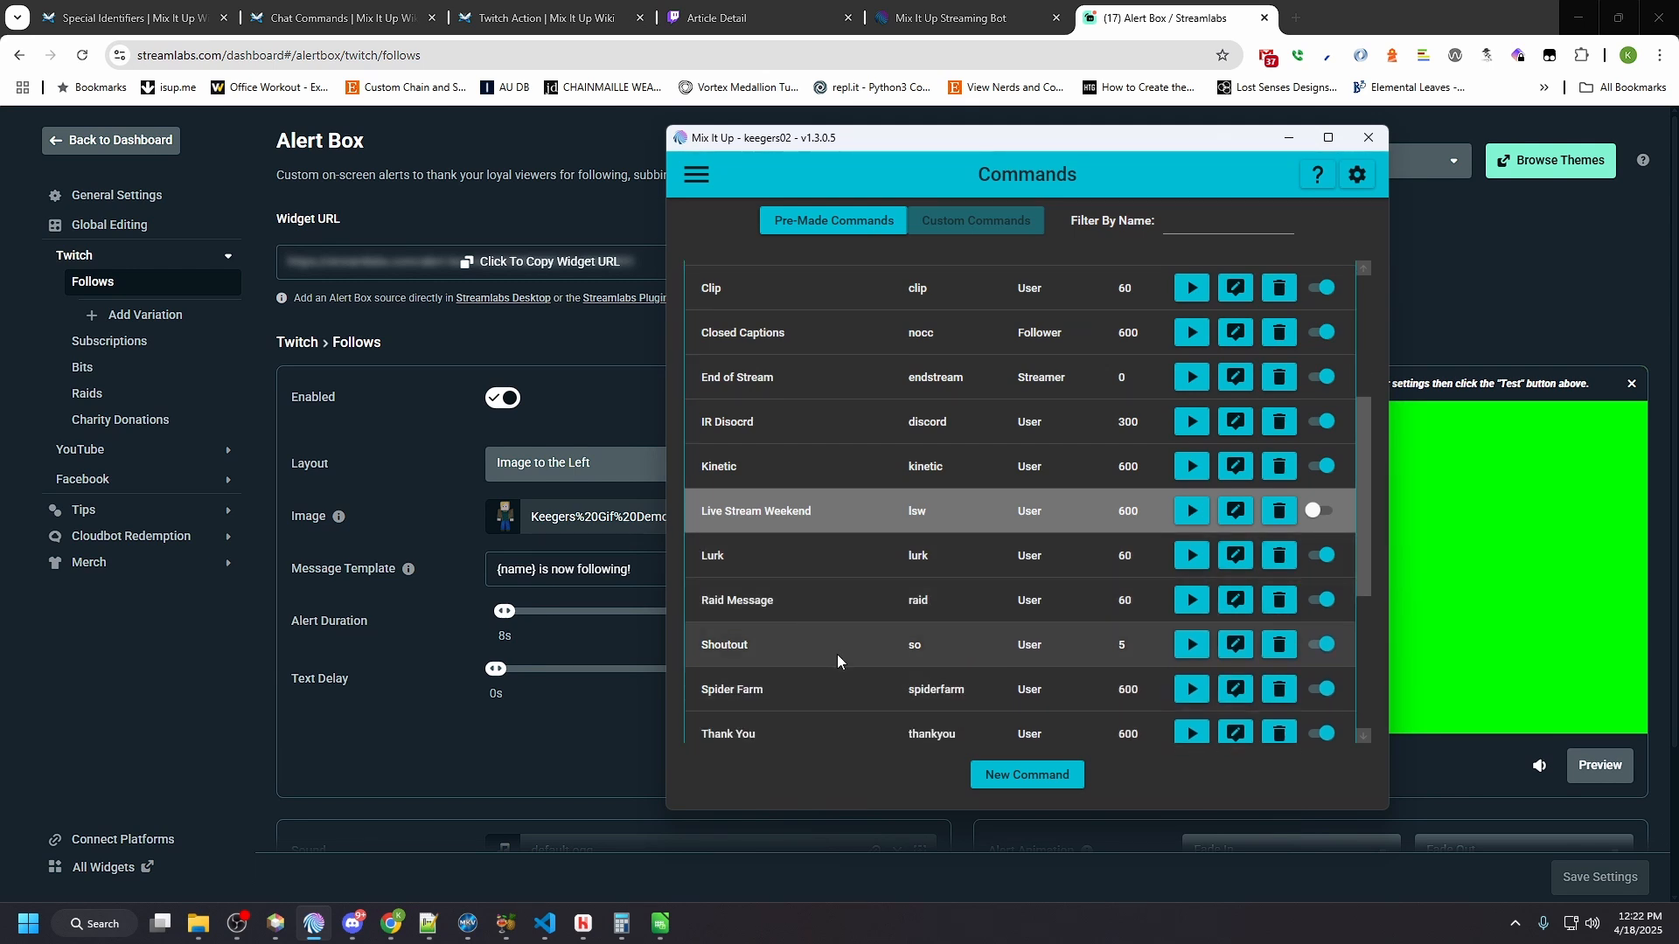
{"action": "left_click", "coordinate": [1234, 644]}
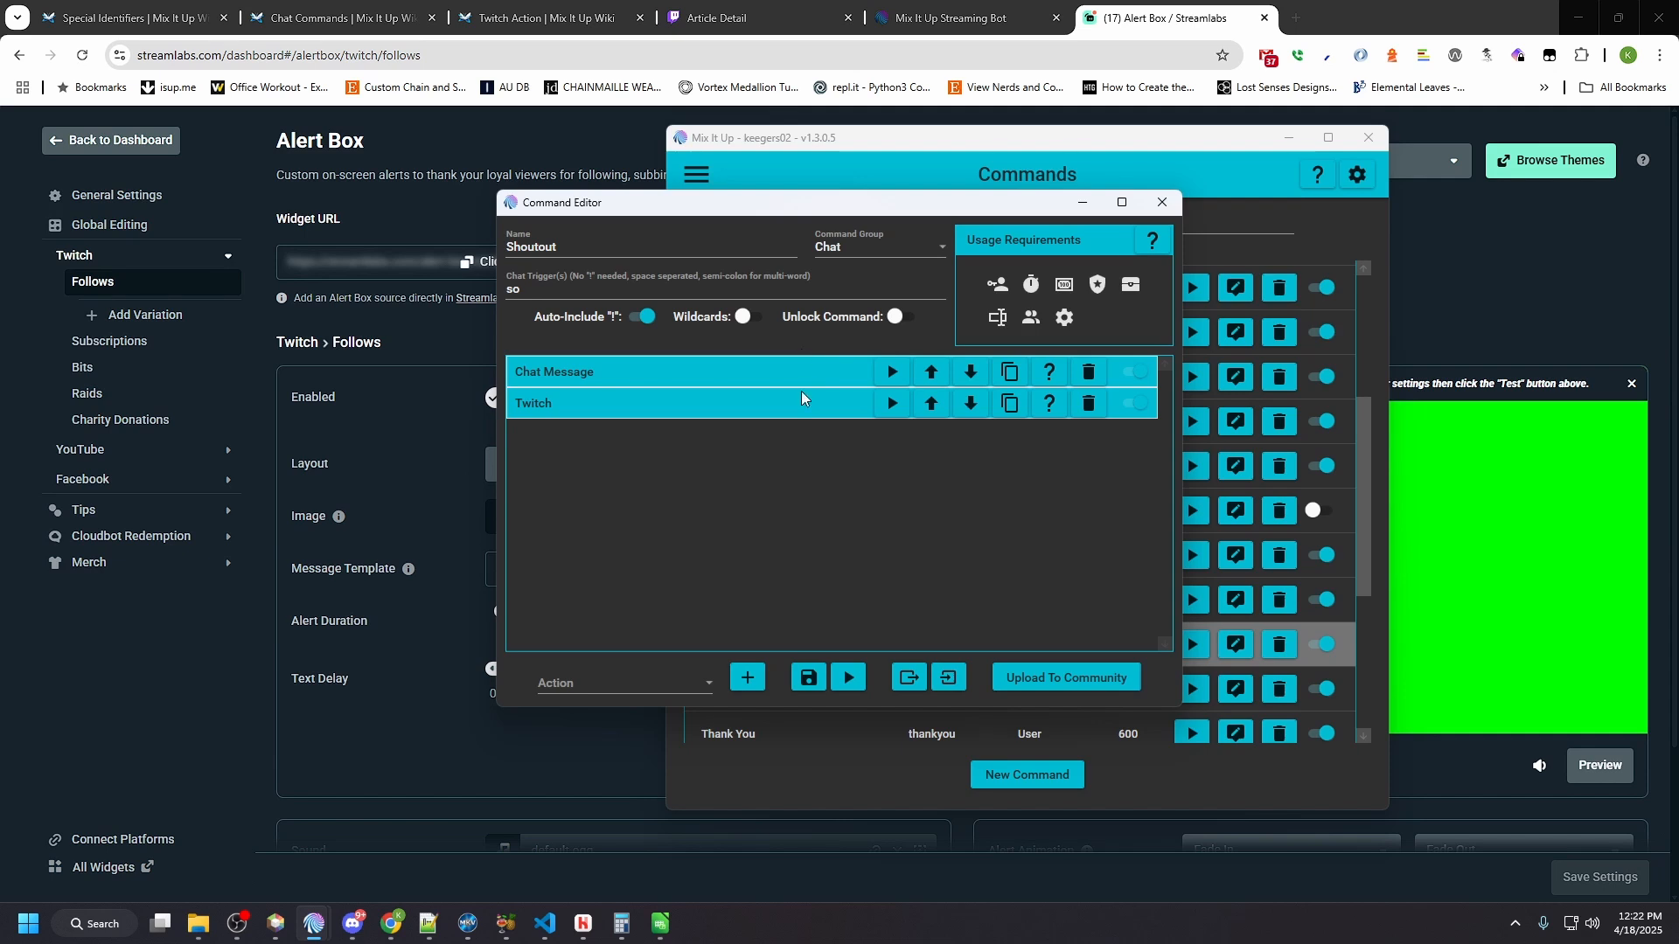
{"action": "left_click", "coordinate": [754, 374]}
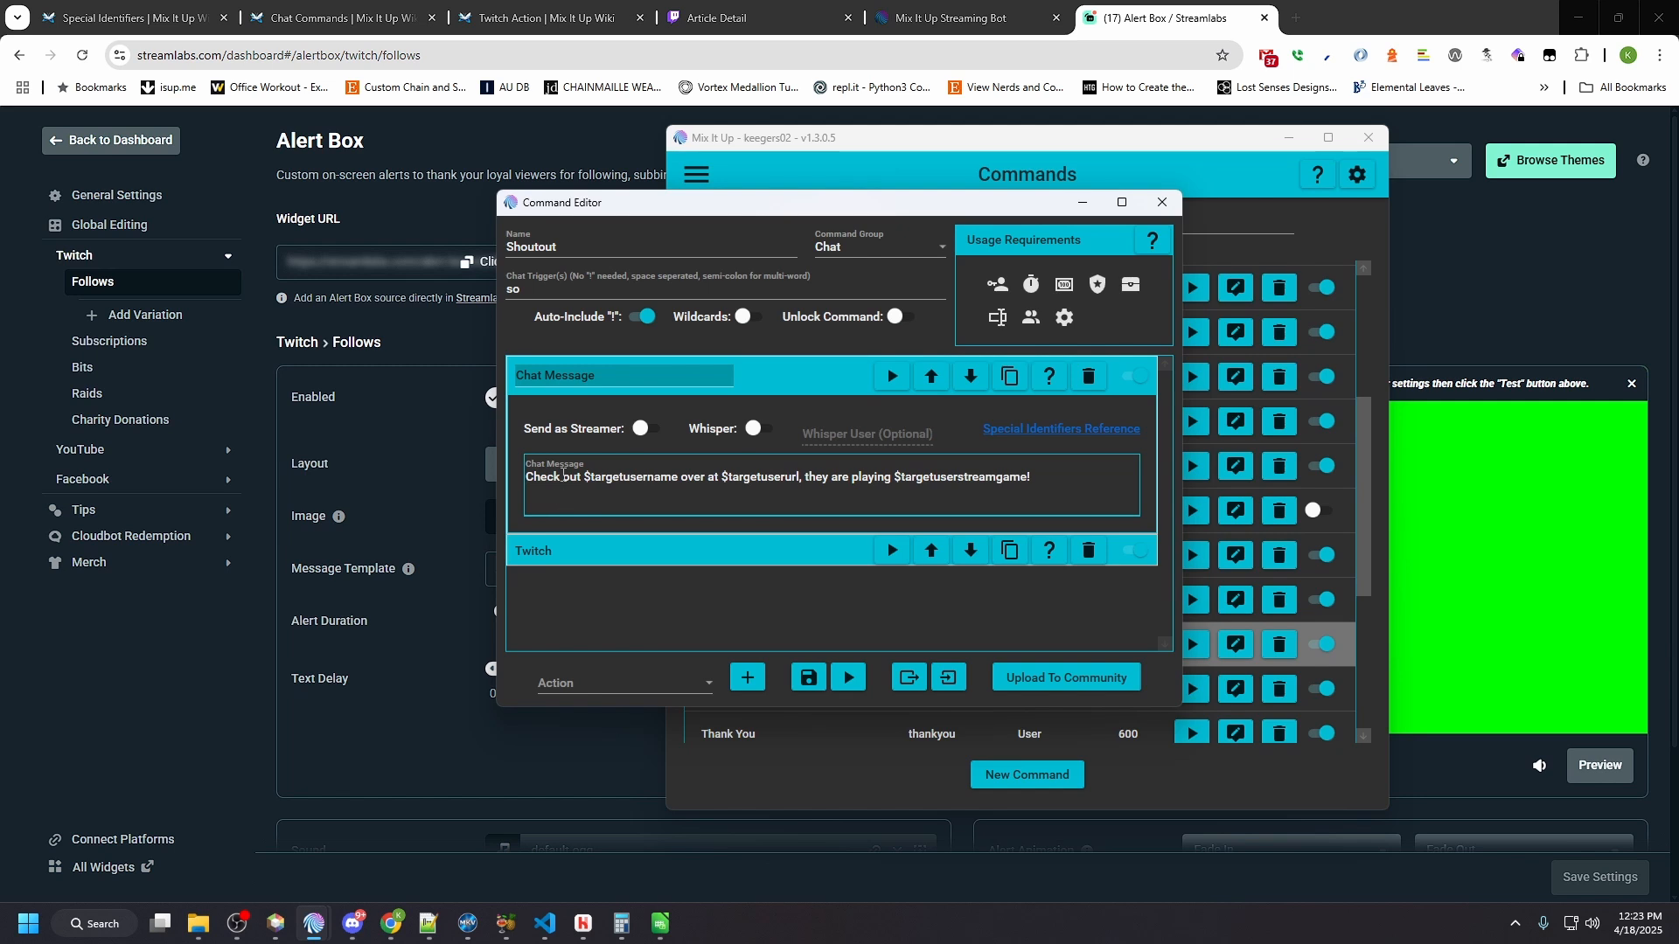
{"action": "left_click_drag", "start_coordinate": [563, 473], "coordinate": [1125, 491]}
{"action": "left_click", "coordinate": [1077, 487]}
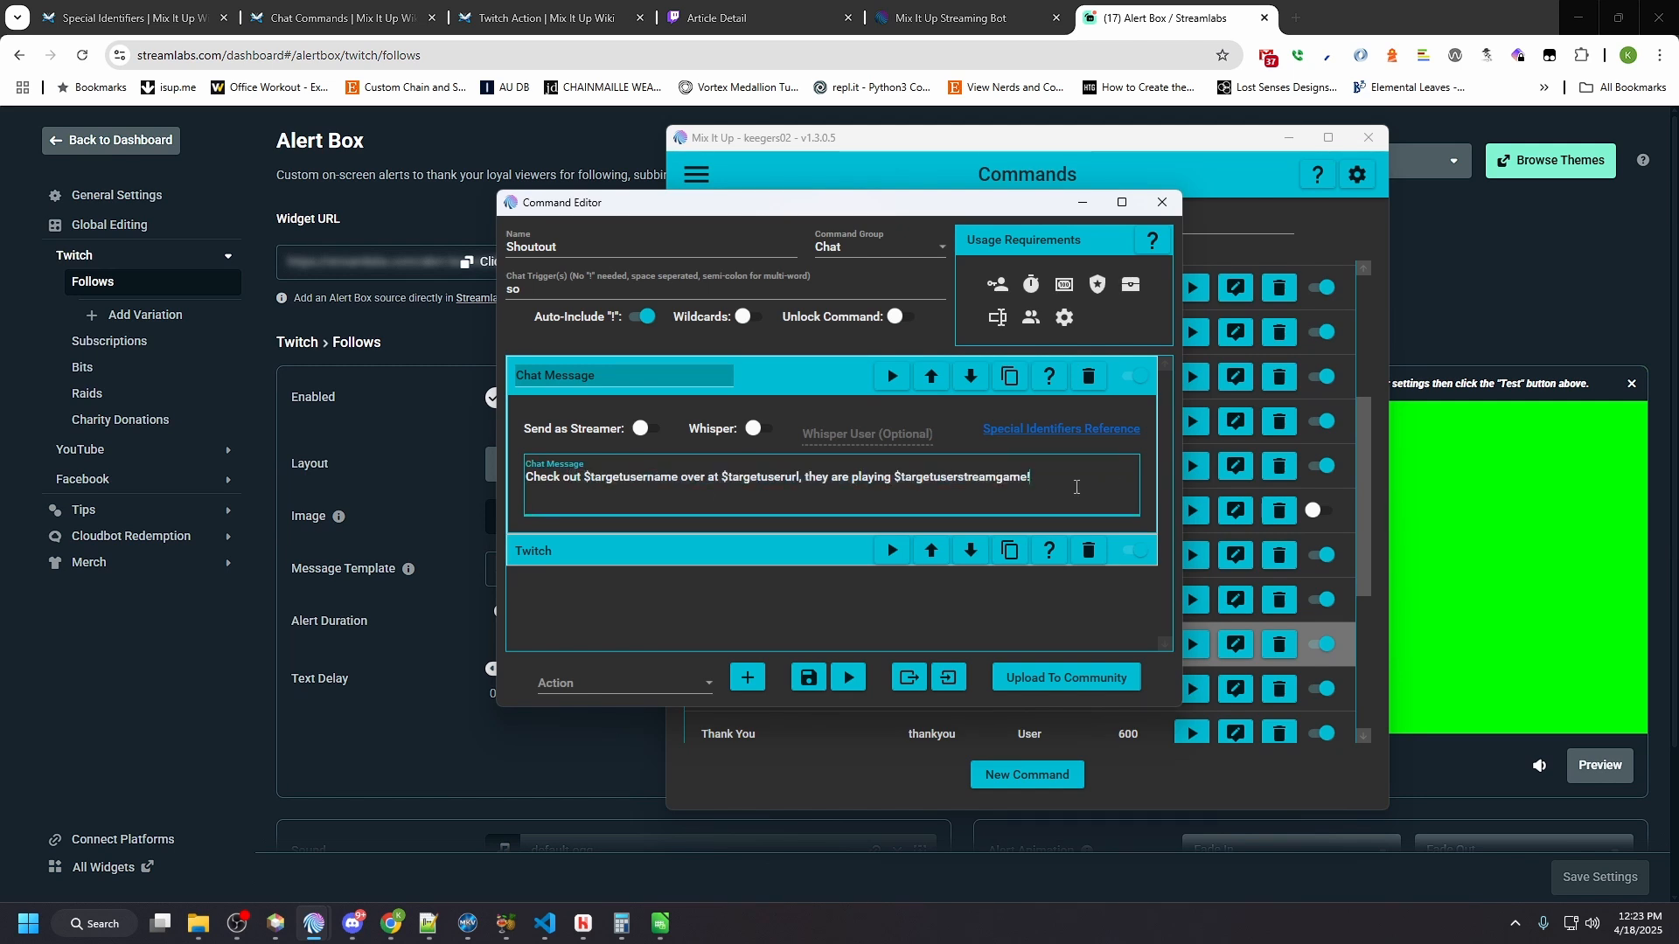
{"action": "left_click", "coordinate": [560, 553]}
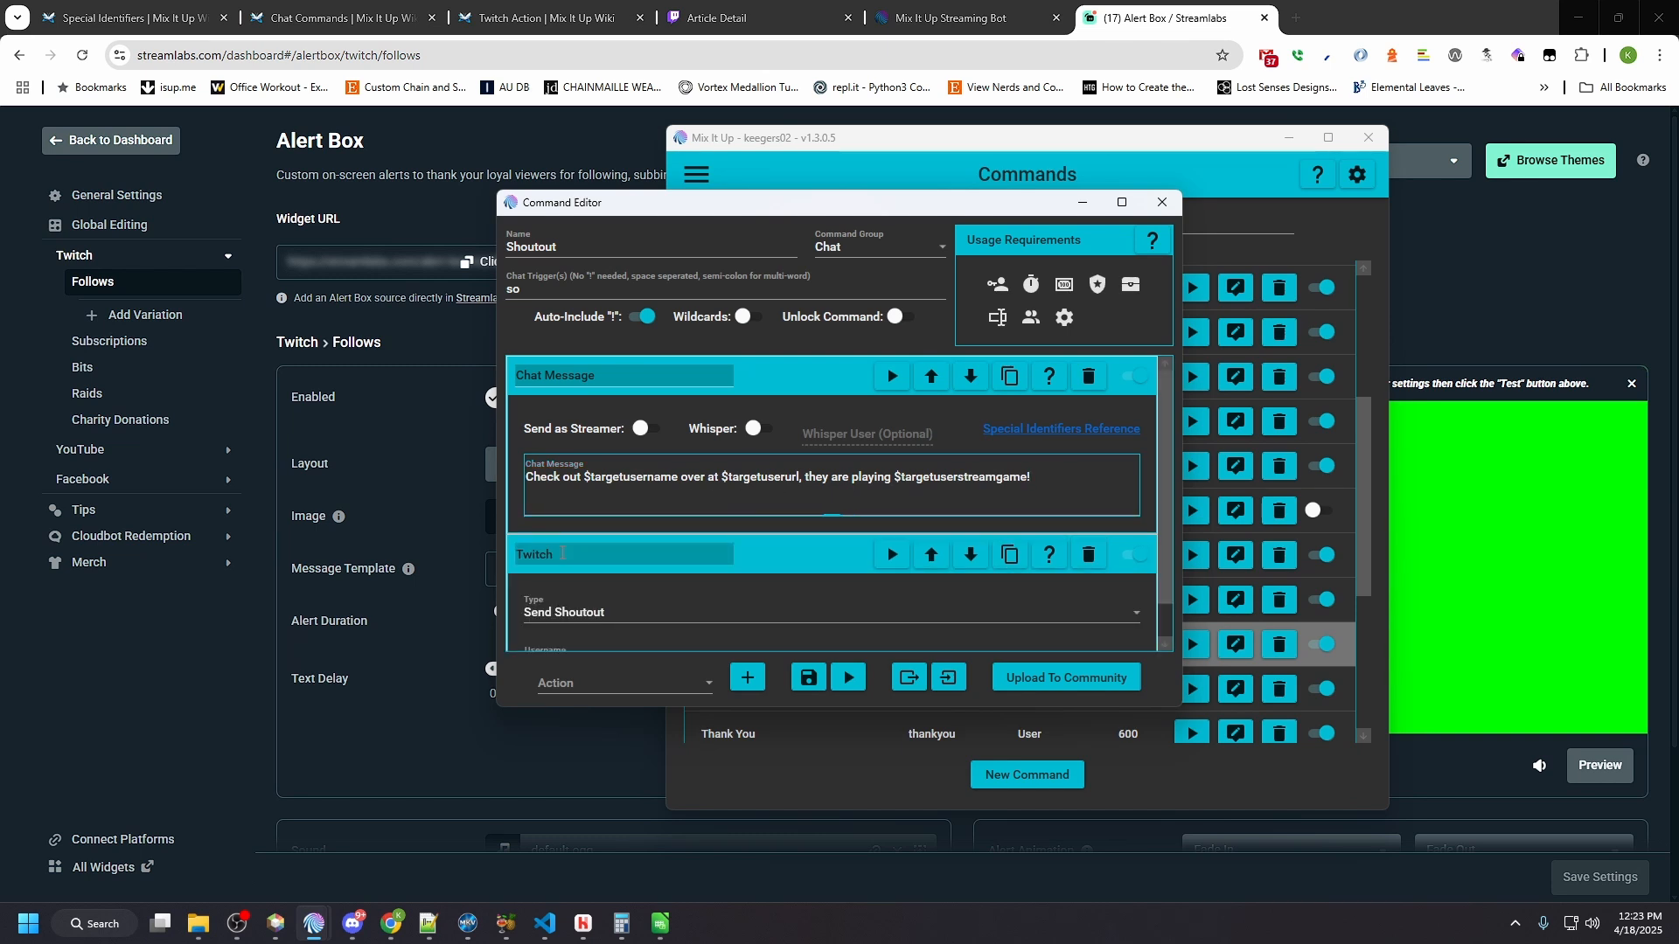
{"action": "scroll", "coordinate": [560, 558], "scroll_direction": "down", "scroll_amount": 1}
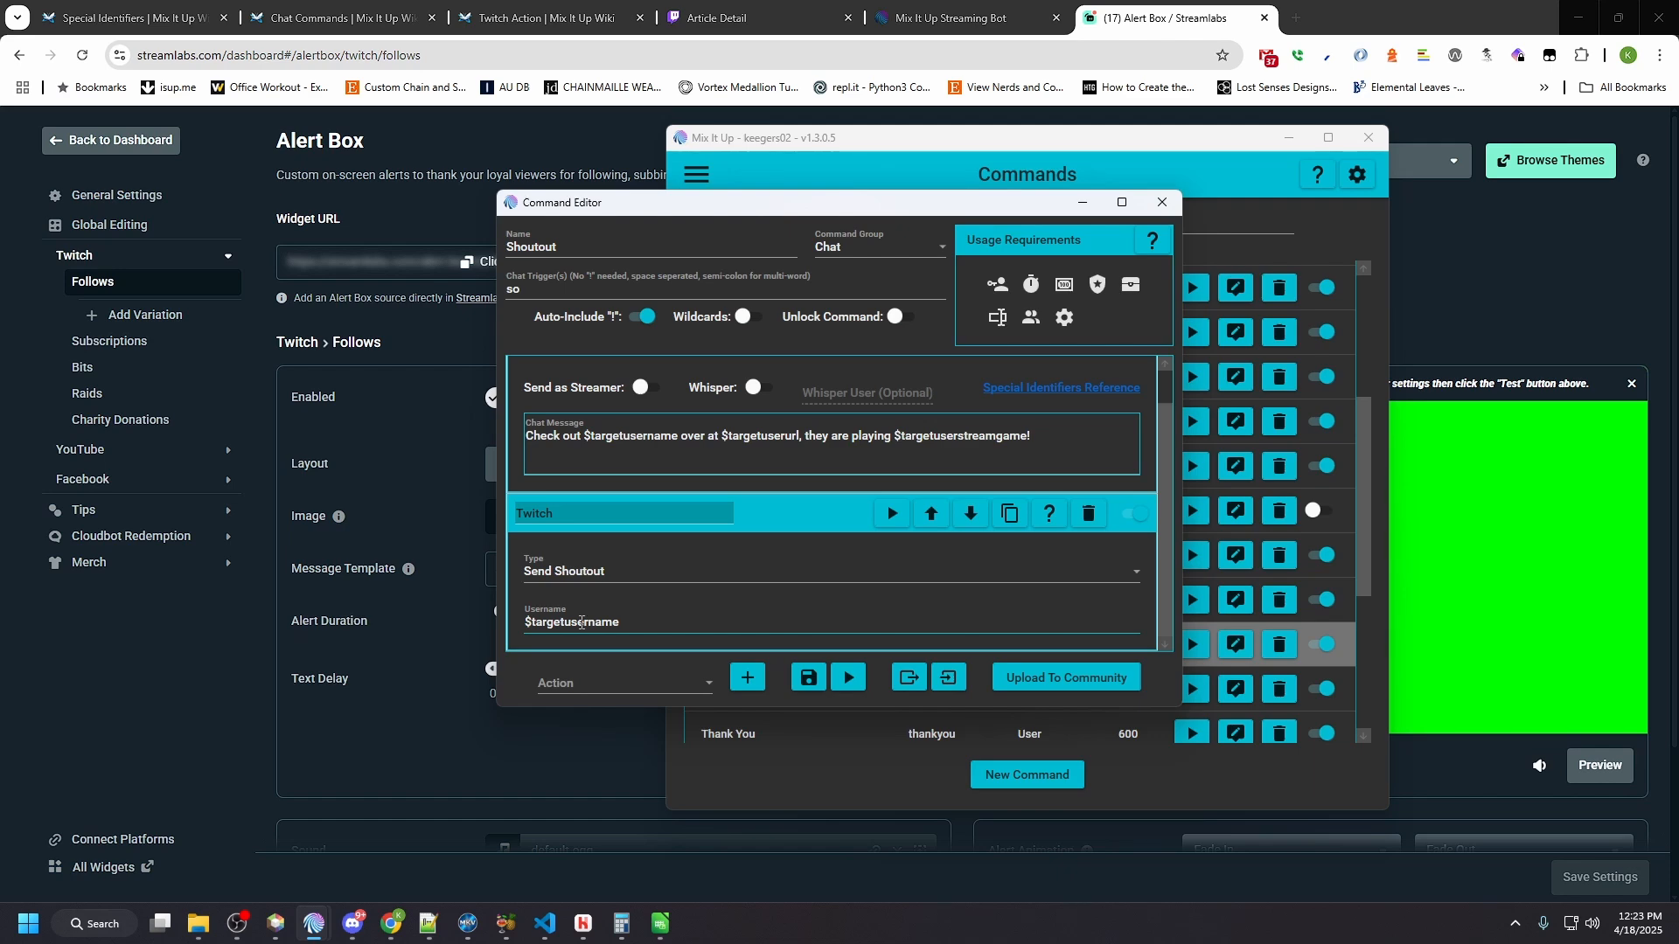
{"action": "left_click", "coordinate": [1161, 202]}
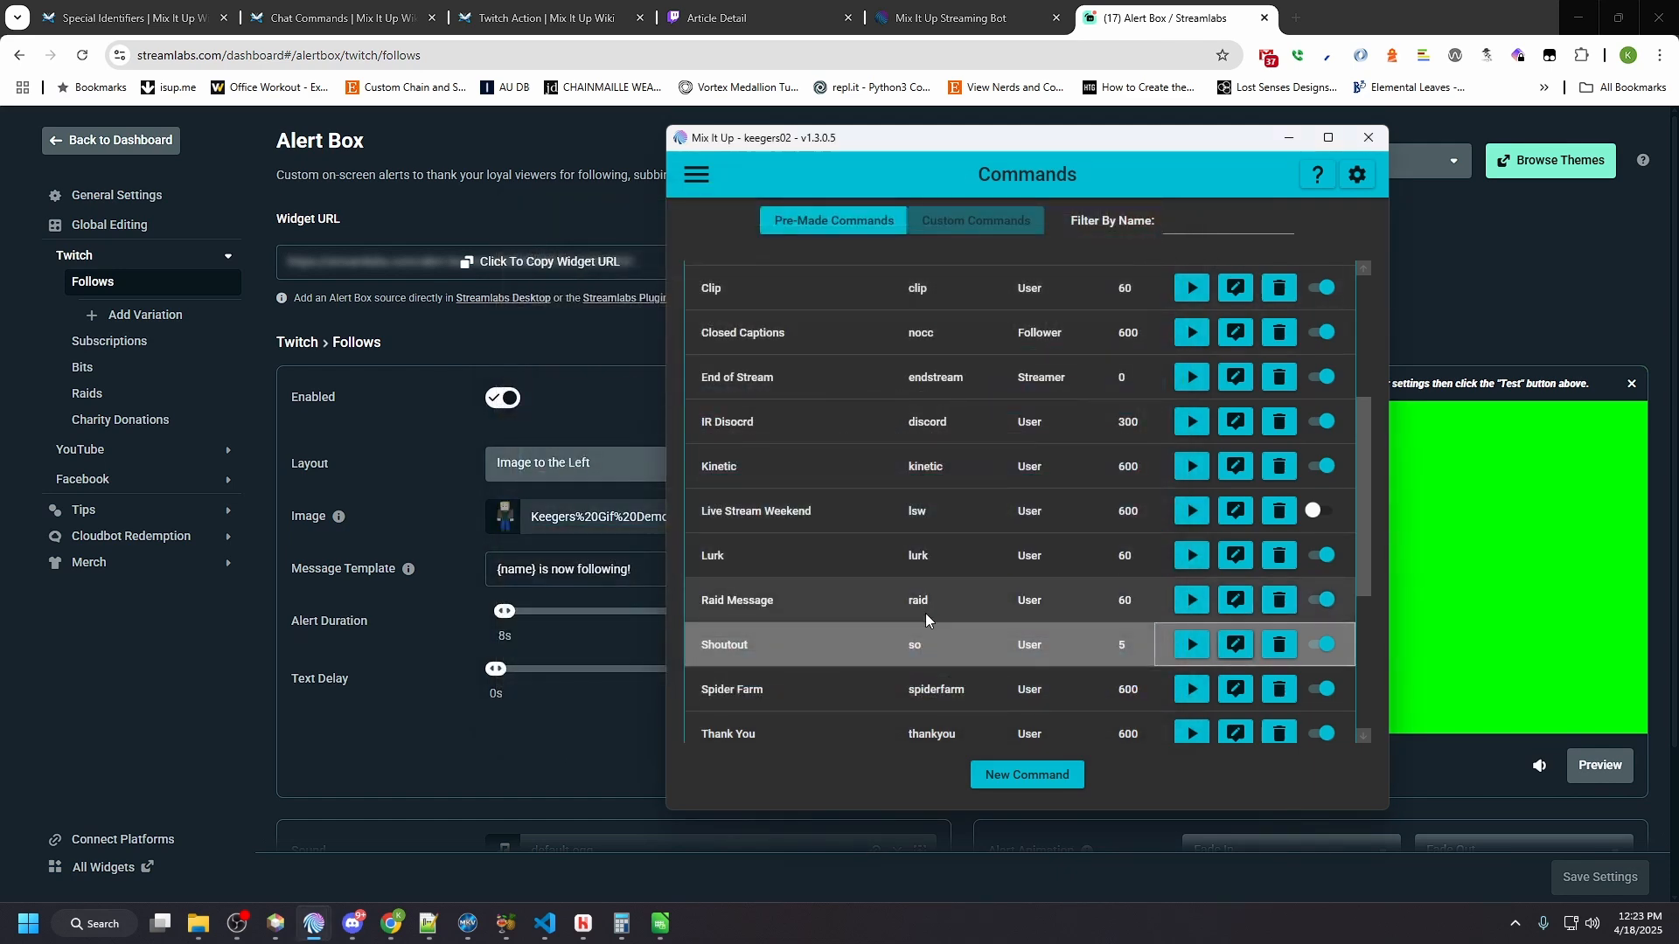
Step: Look through the Chat group's command list, checking the triggers, permissions and cooldowns from Clip to Voice
{"action": "scroll", "coordinate": [925, 606], "scroll_direction": "down", "scroll_amount": 2}
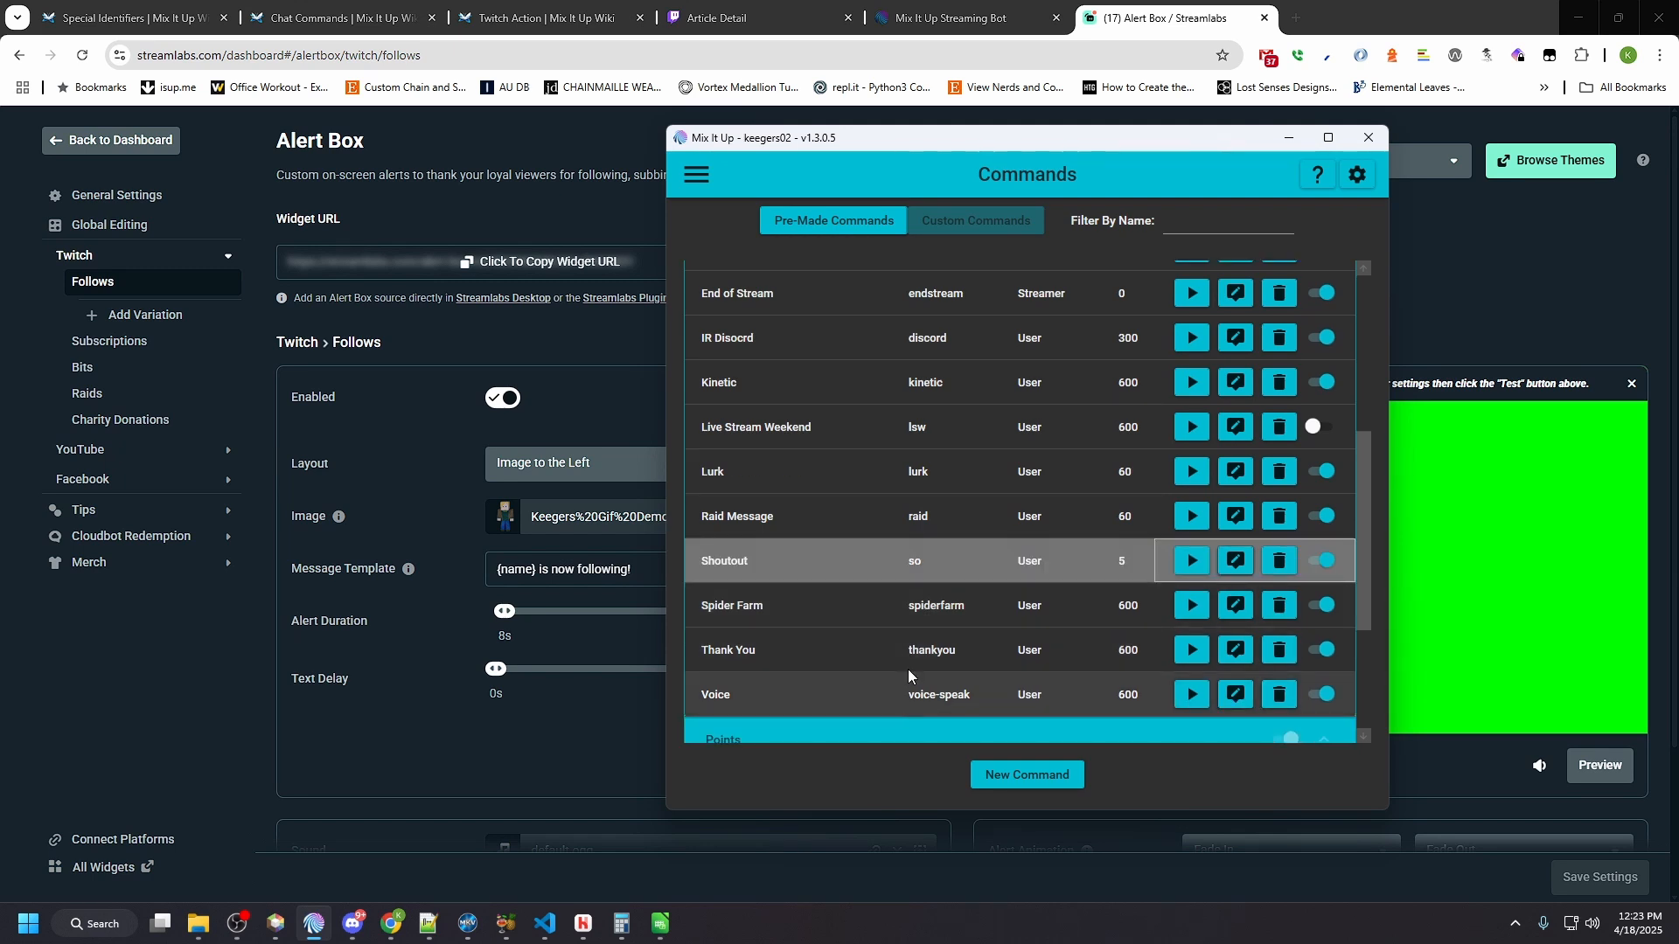
{"action": "scroll", "coordinate": [907, 665], "scroll_direction": "up", "scroll_amount": 1}
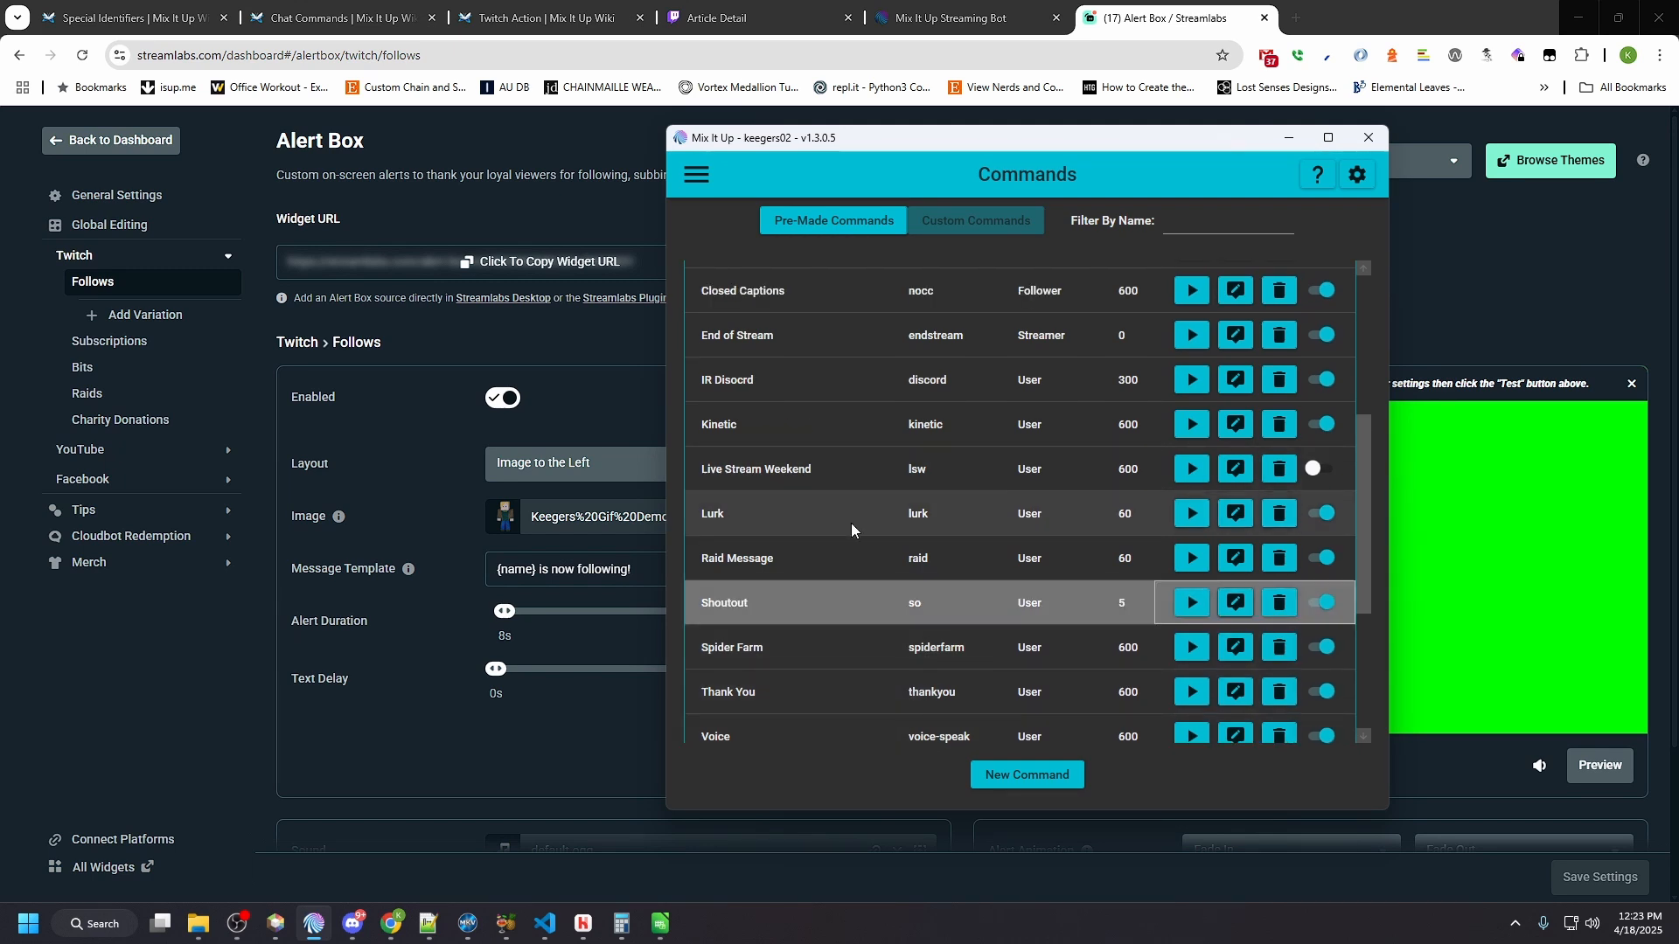
{"action": "scroll", "coordinate": [847, 585], "scroll_direction": "up", "scroll_amount": 2}
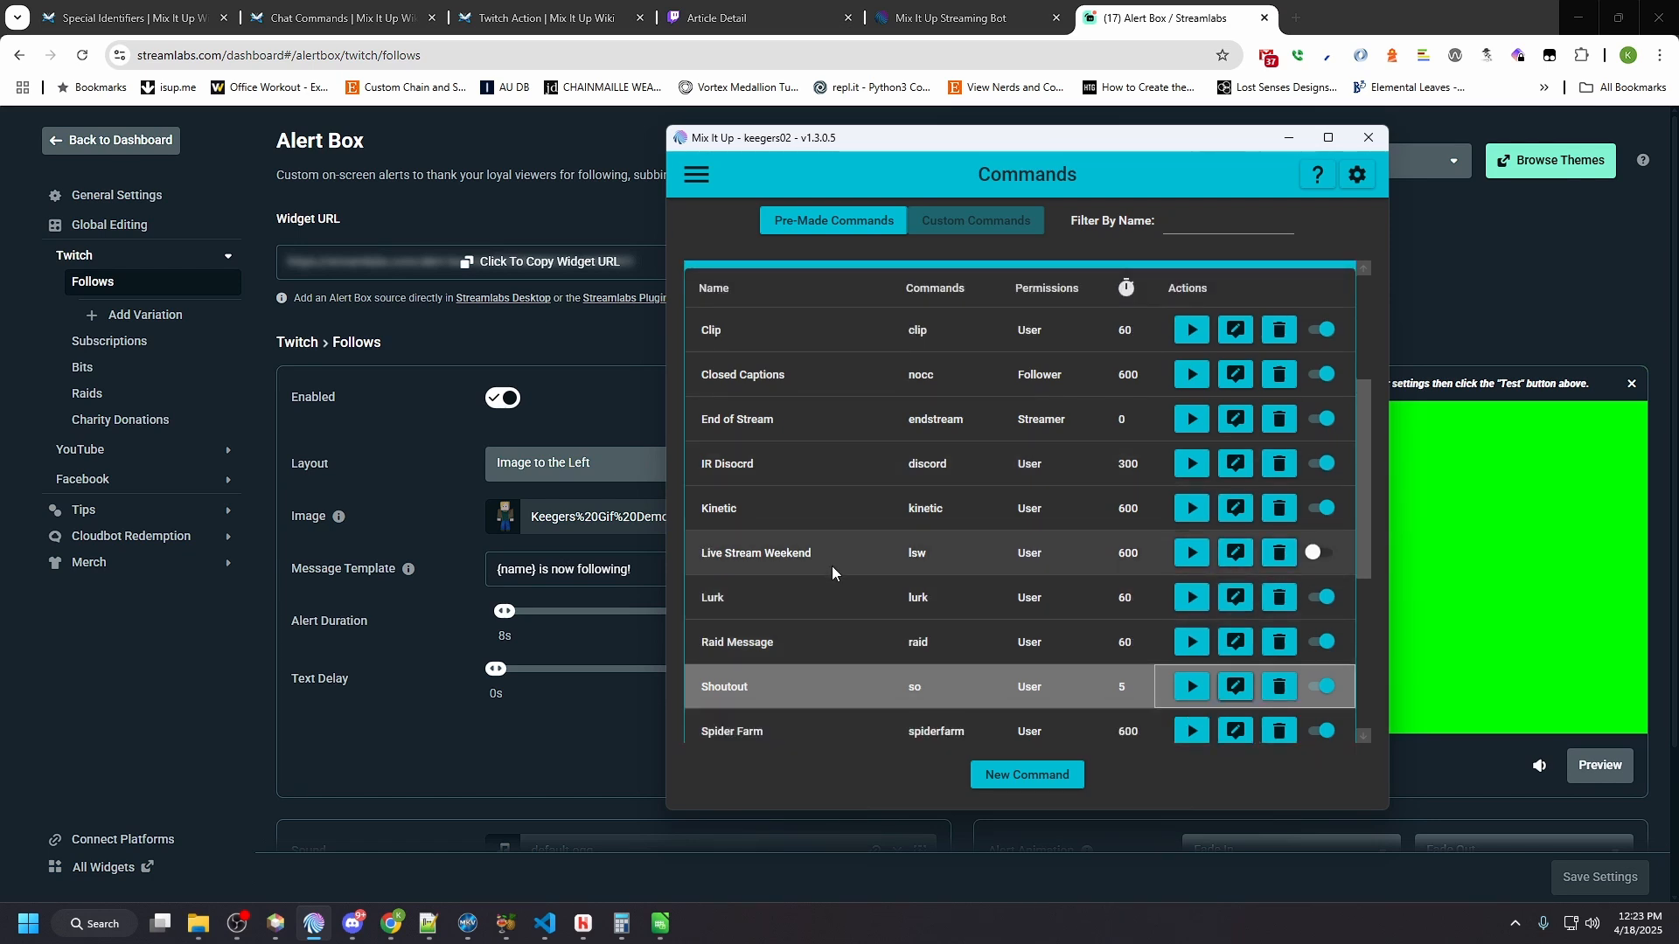
{"action": "scroll", "coordinate": [831, 567], "scroll_direction": "down", "scroll_amount": 1}
{"action": "scroll", "coordinate": [831, 574], "scroll_direction": "down", "scroll_amount": 1}
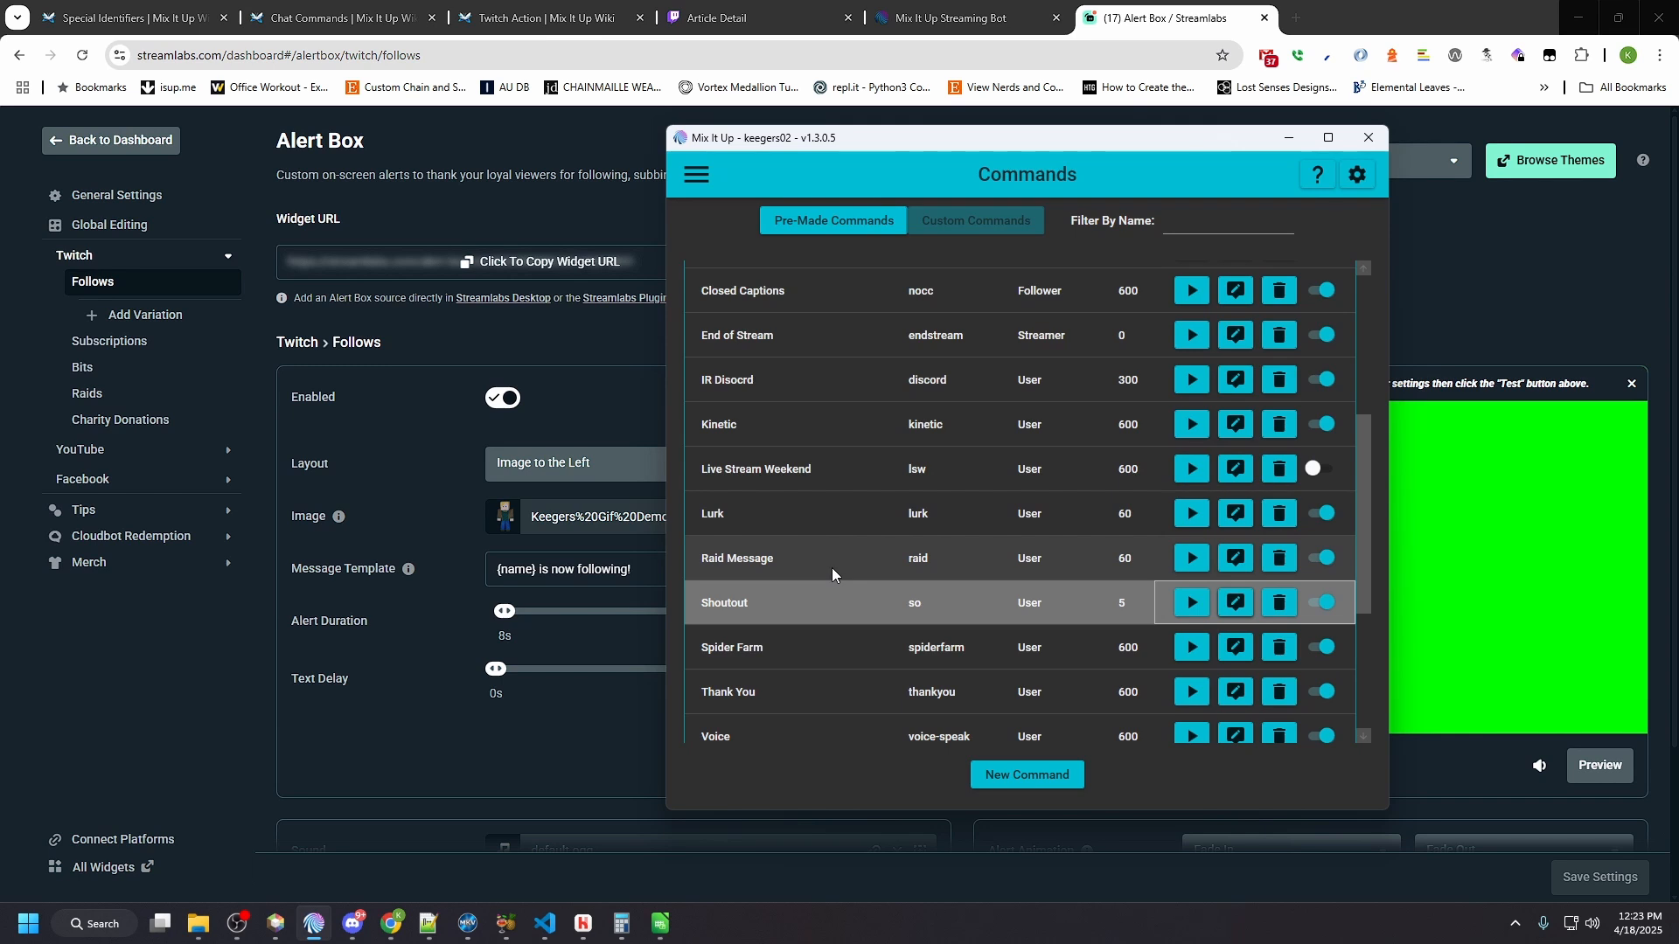
{"action": "scroll", "coordinate": [832, 569], "scroll_direction": "down", "scroll_amount": 1}
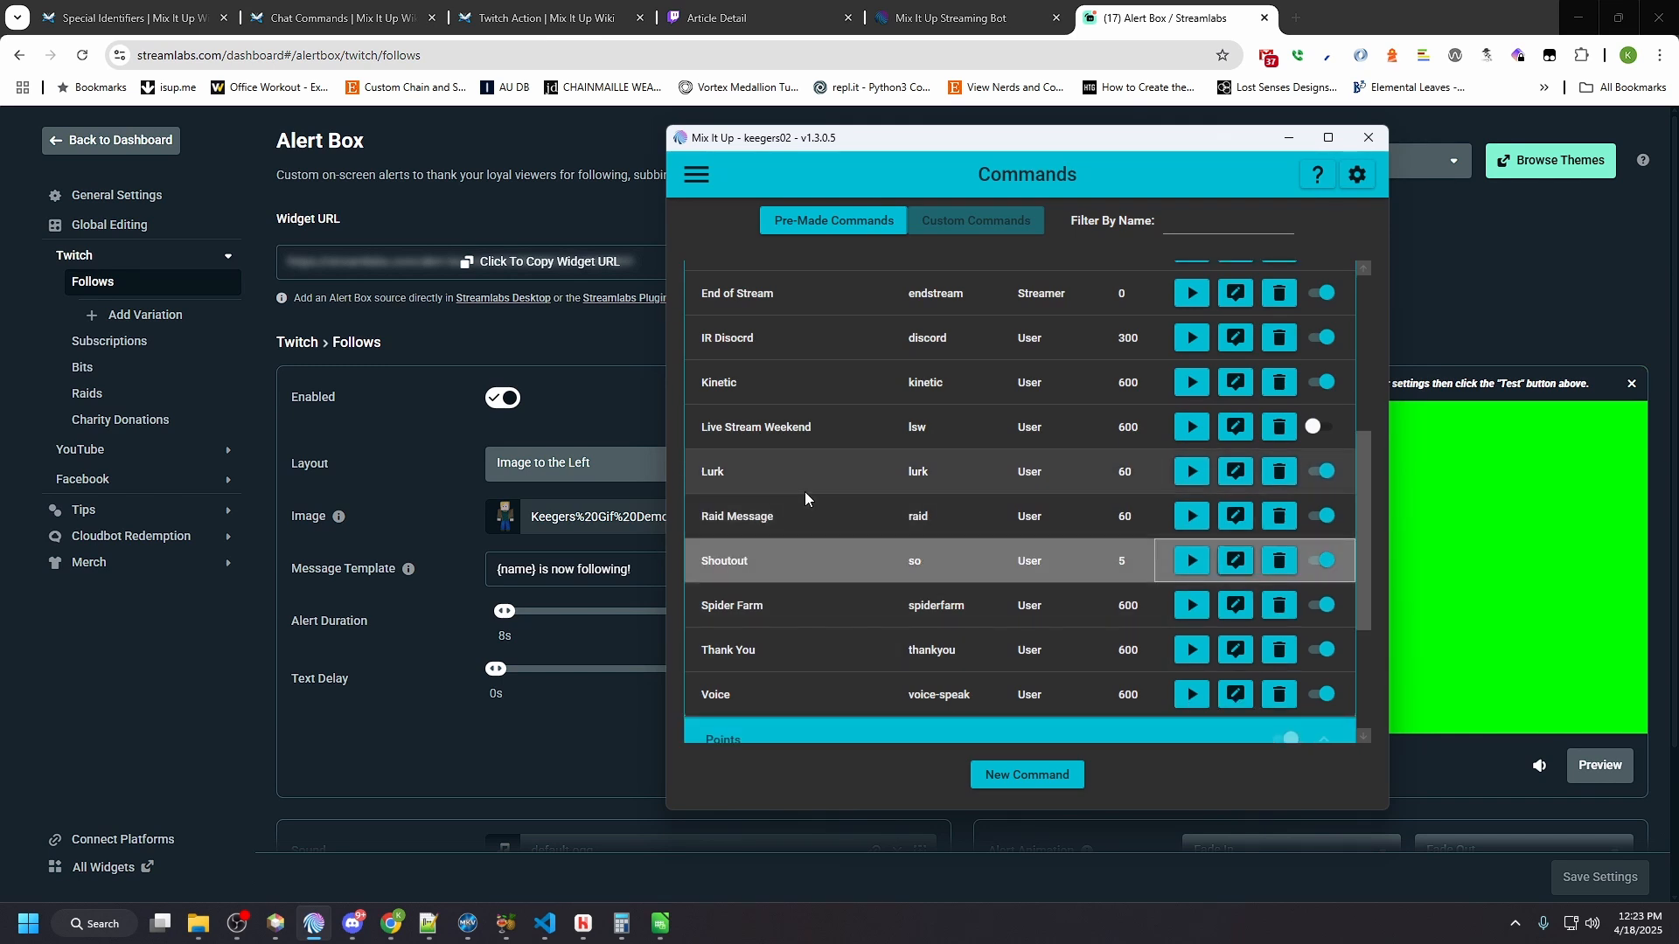
{"action": "scroll", "coordinate": [804, 491], "scroll_direction": "up", "scroll_amount": 1}
{"action": "scroll", "coordinate": [804, 491], "scroll_direction": "up", "scroll_amount": 2}
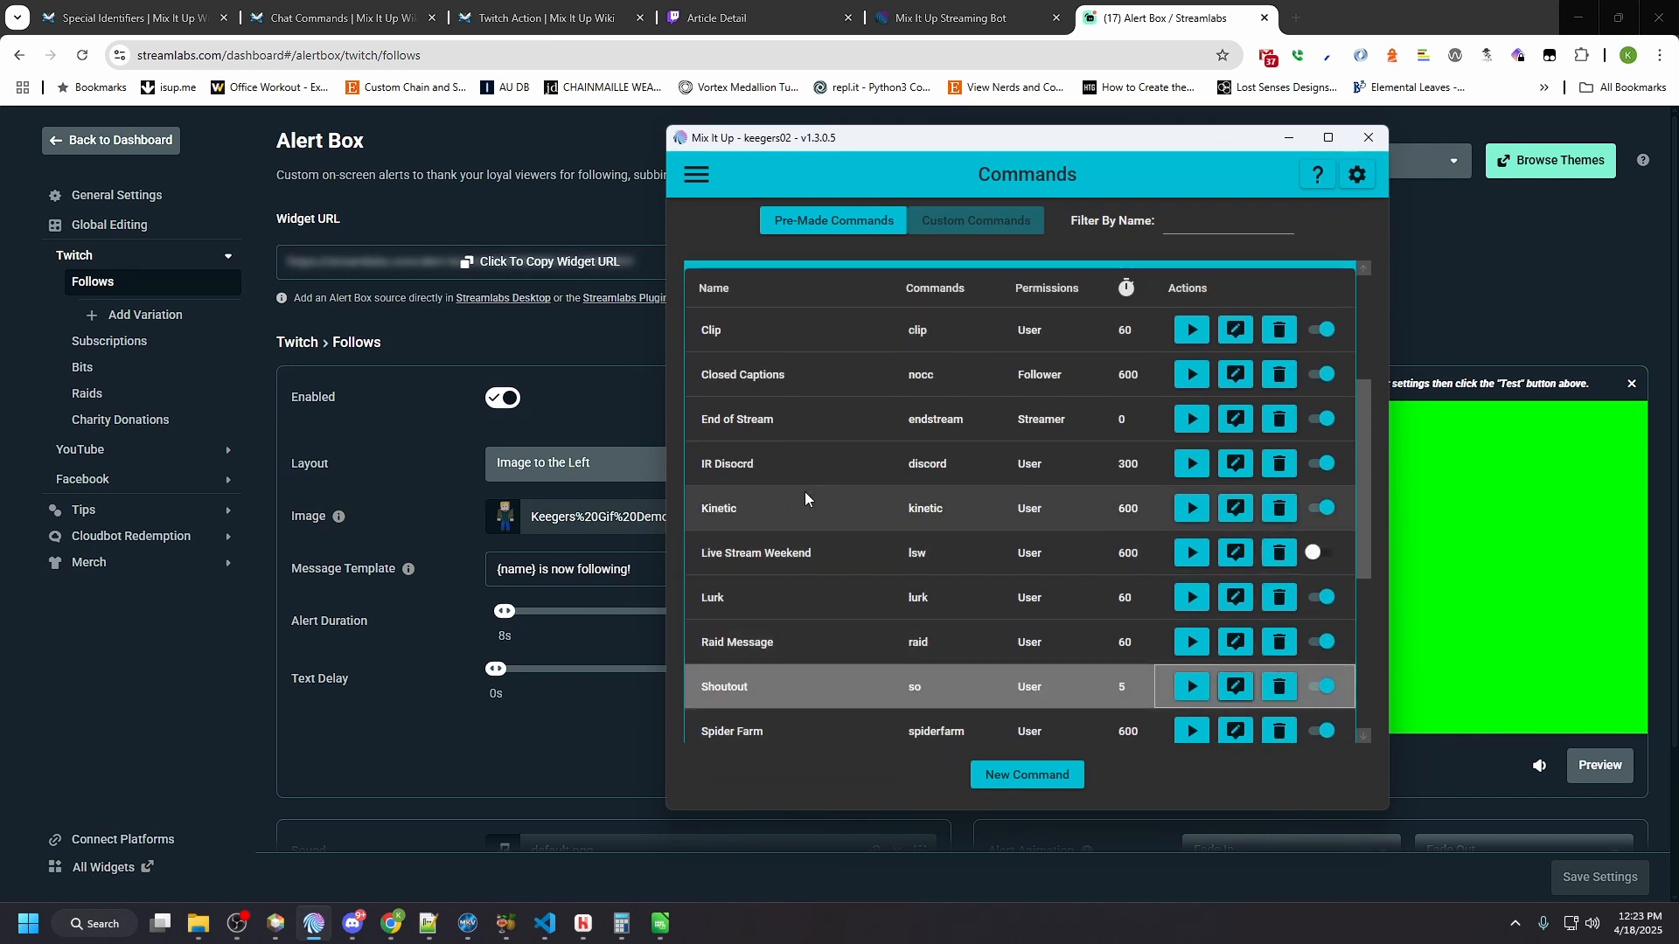
Step: Open the Raid Message command and examine its raid chat trigger and the text of its Chat Message action
{"action": "left_click", "coordinate": [793, 643]}
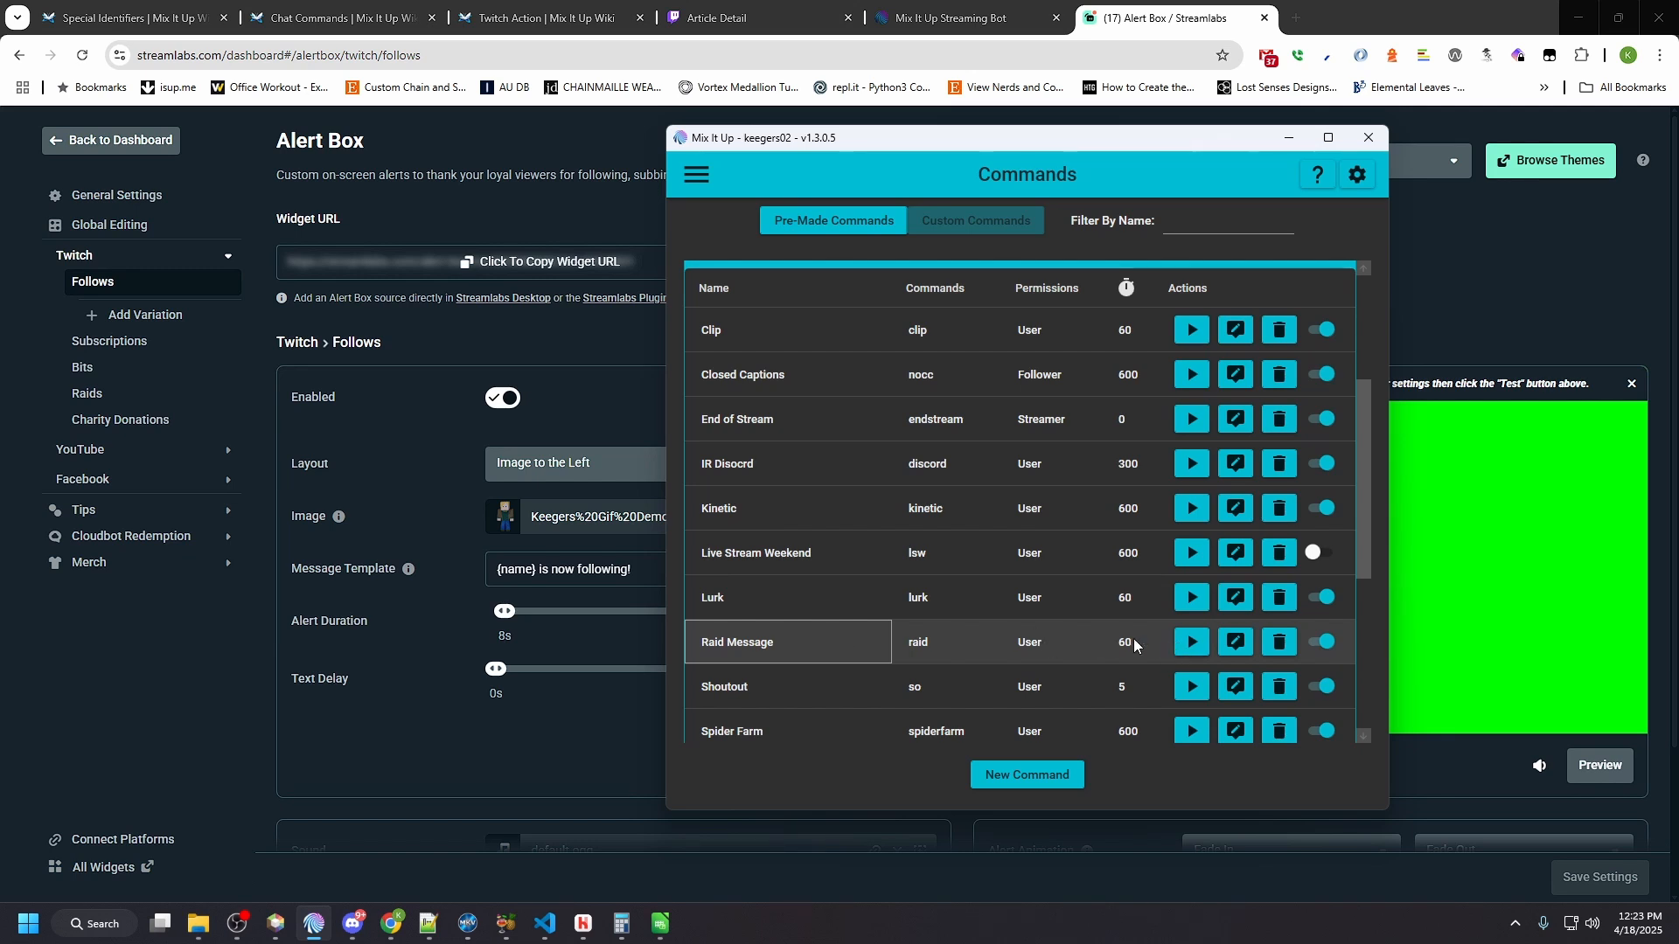
{"action": "left_click", "coordinate": [1234, 642]}
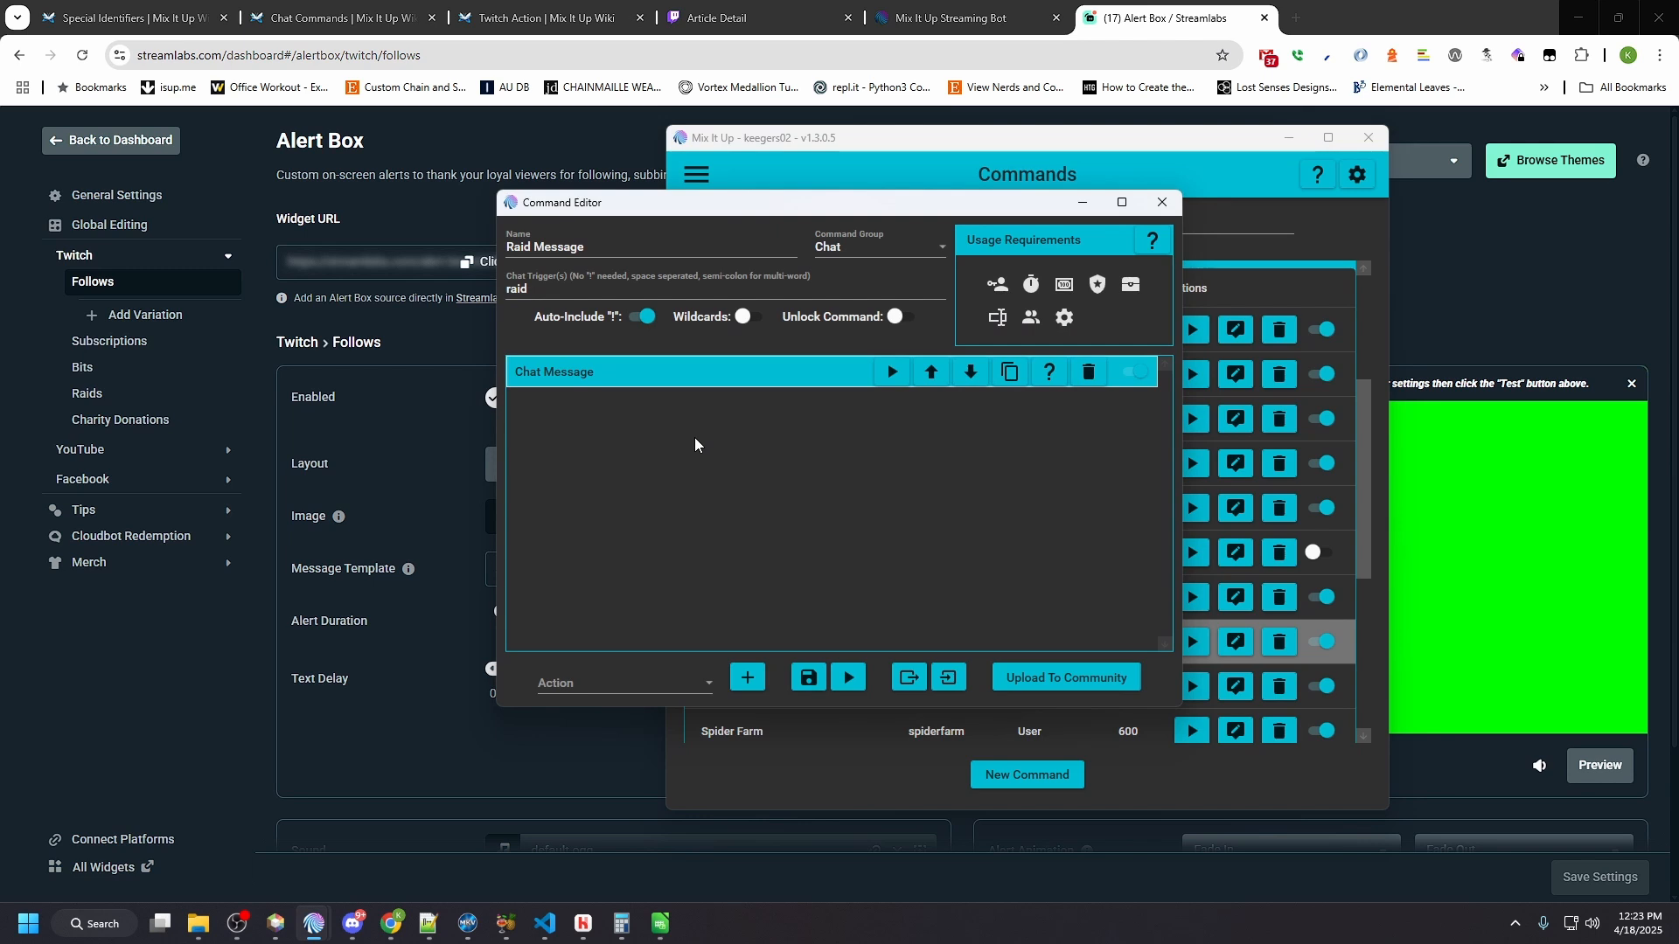
{"action": "left_click", "coordinate": [685, 380]}
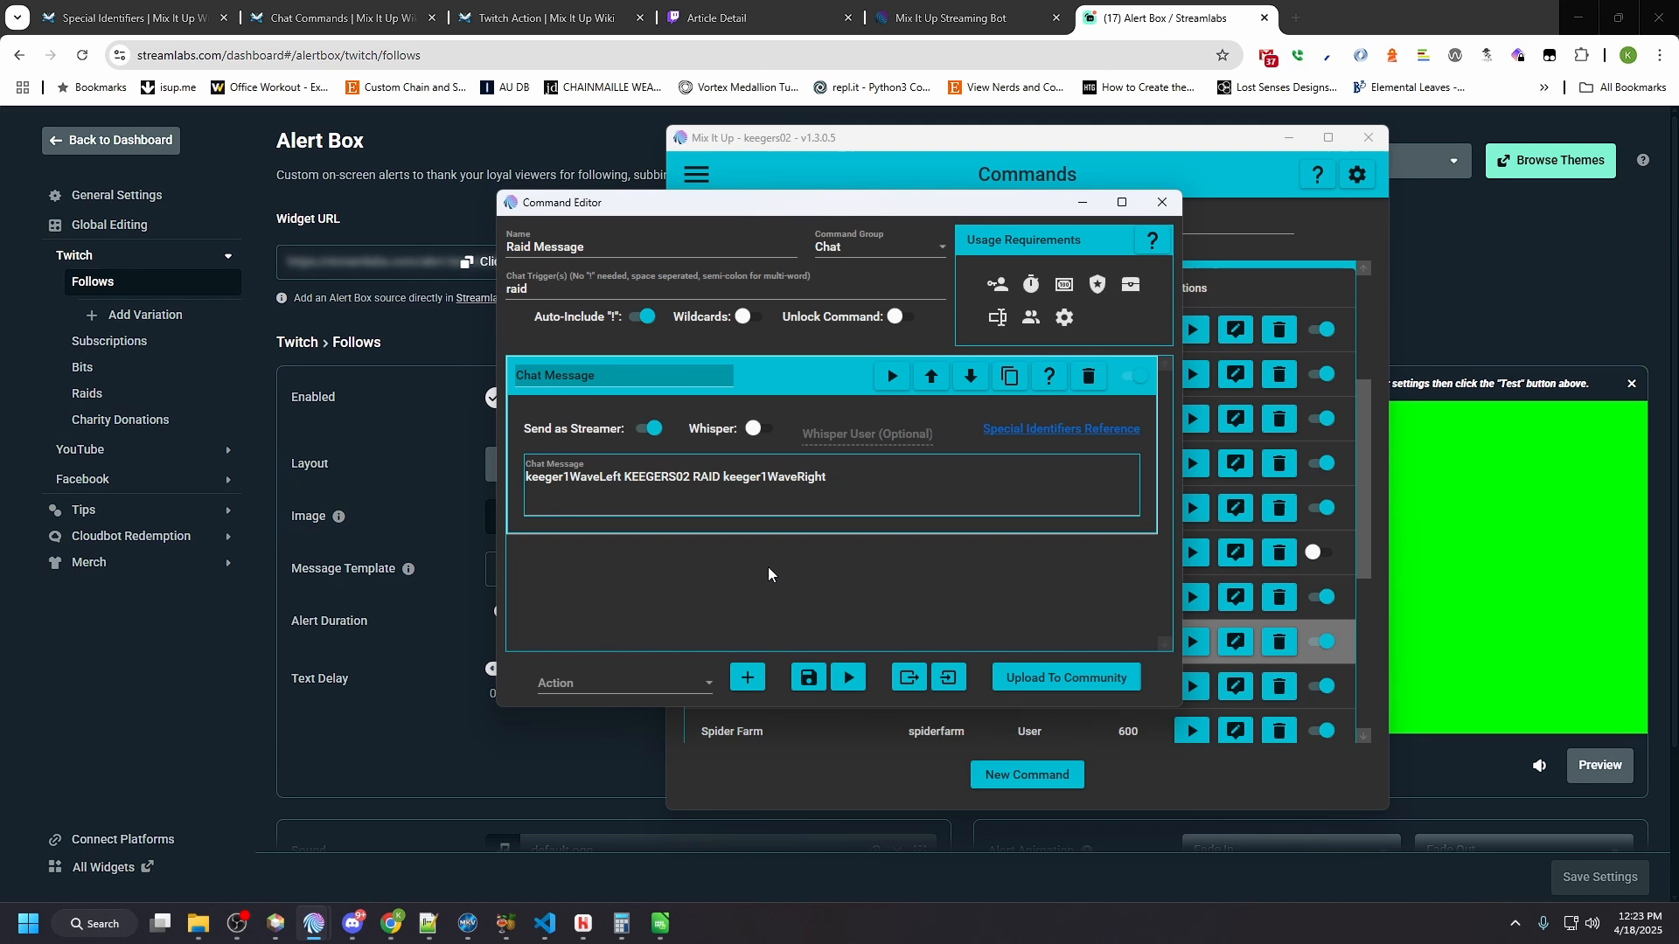
{"action": "left_click", "coordinate": [534, 290]}
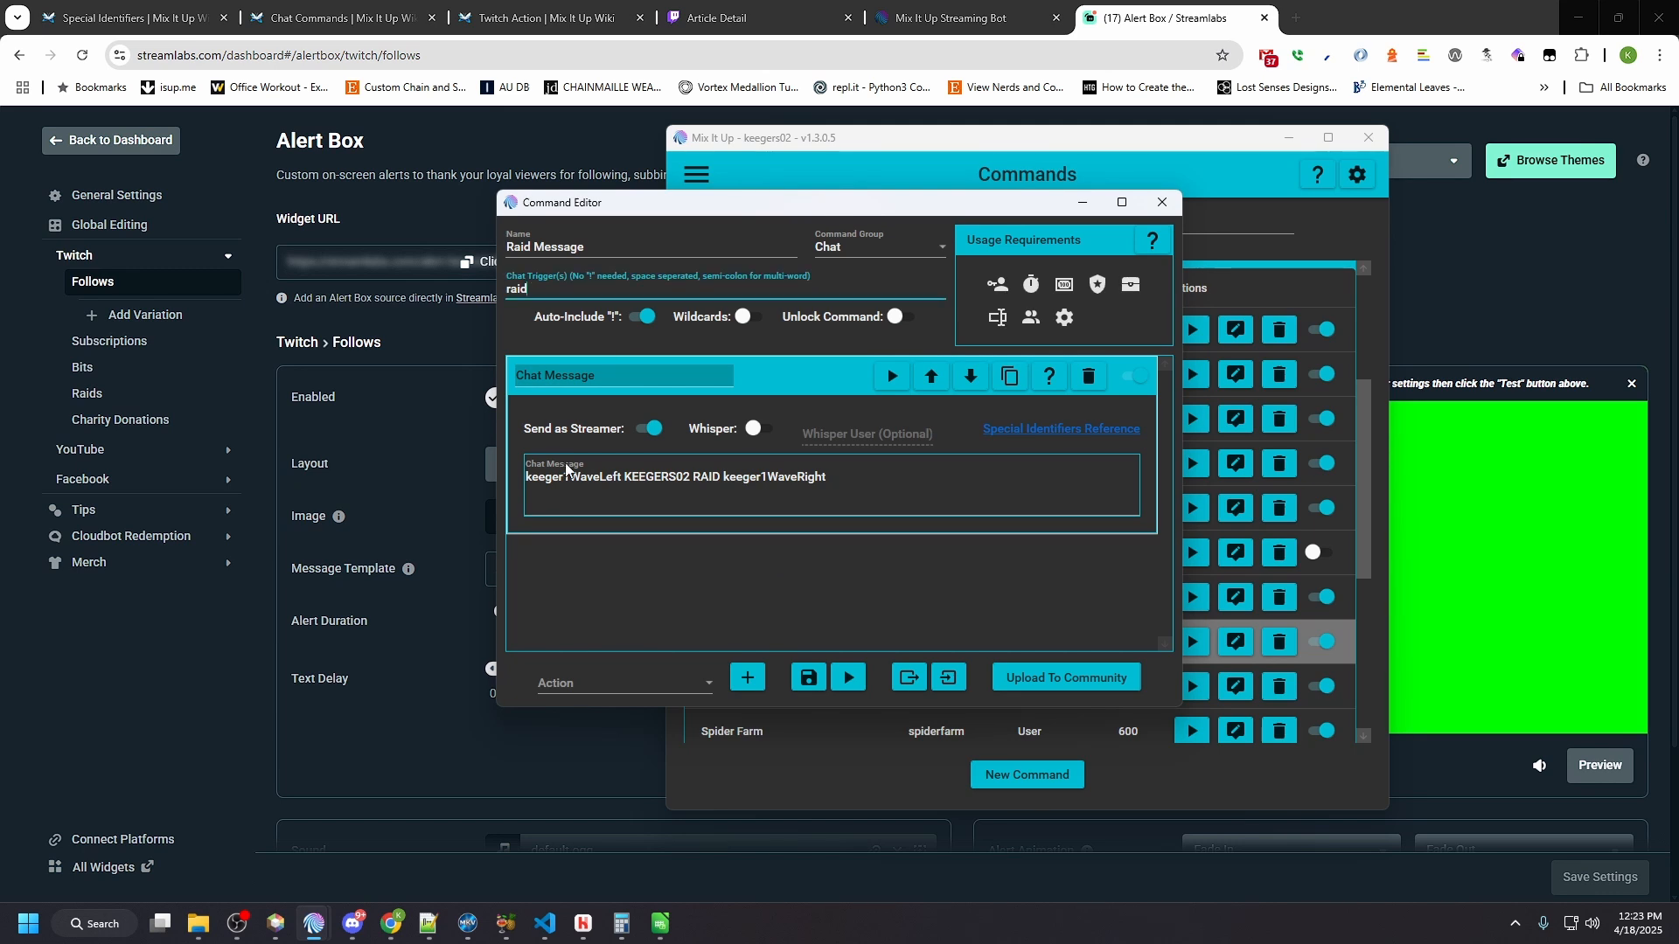
Step: Add a Command action to the Raid Message command, set its command type to Chat and browse the selectable commands
{"action": "left_click", "coordinate": [745, 679]}
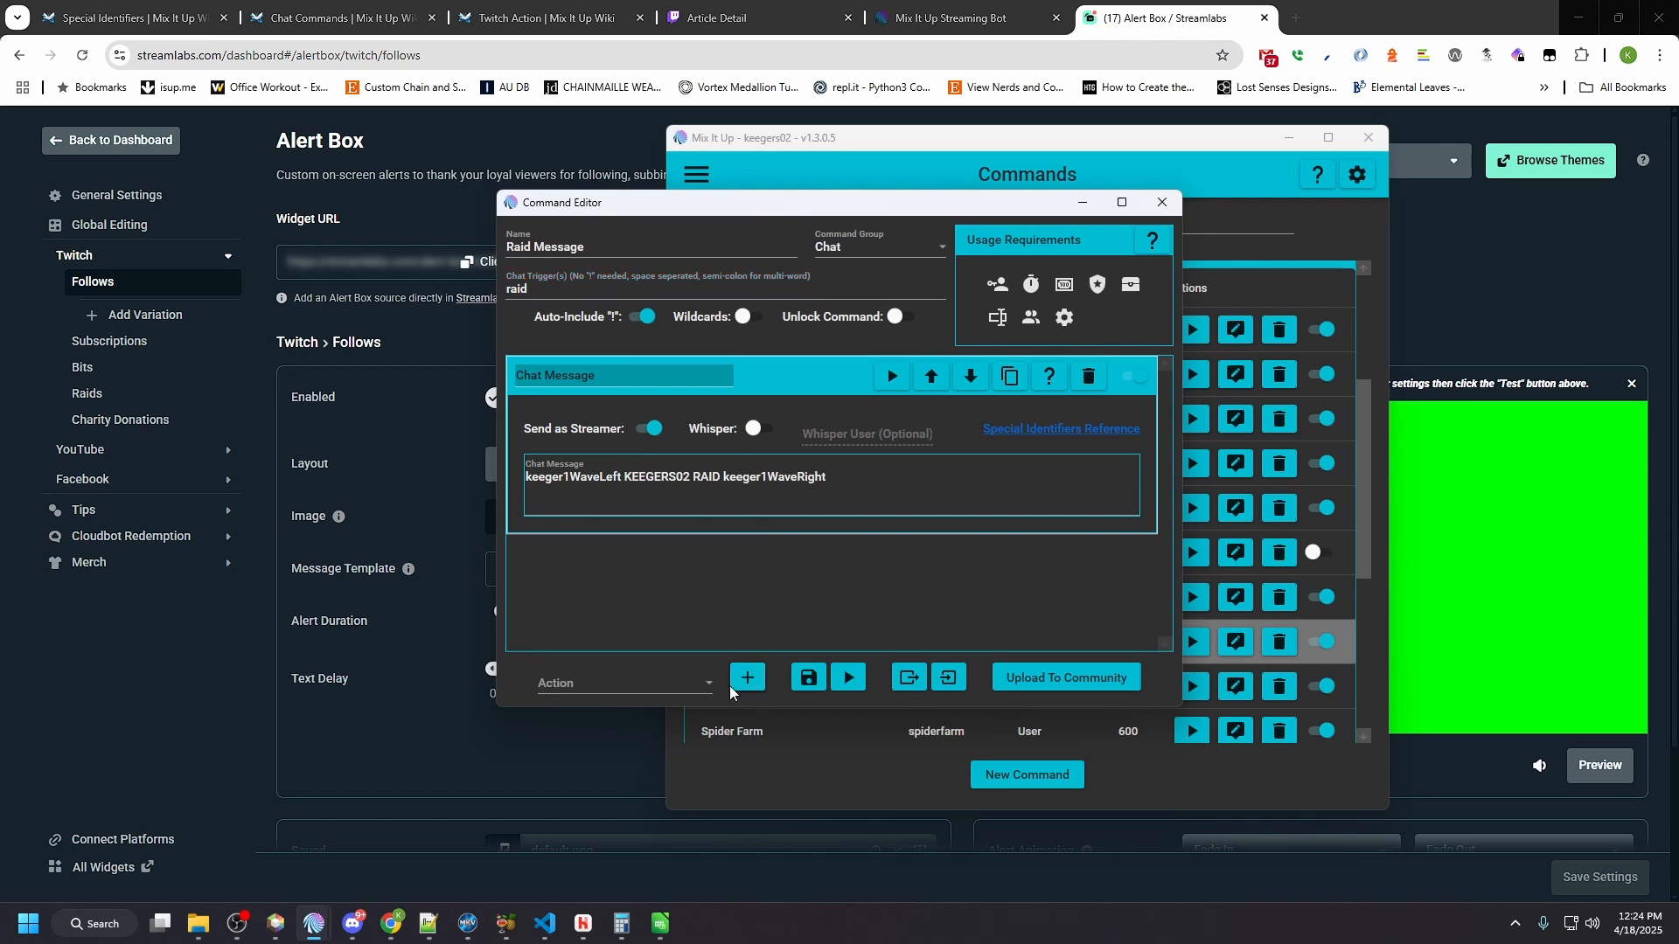
{"action": "left_click", "coordinate": [702, 685]}
{"action": "left_click", "coordinate": [617, 315]}
{"action": "left_click", "coordinate": [745, 679]}
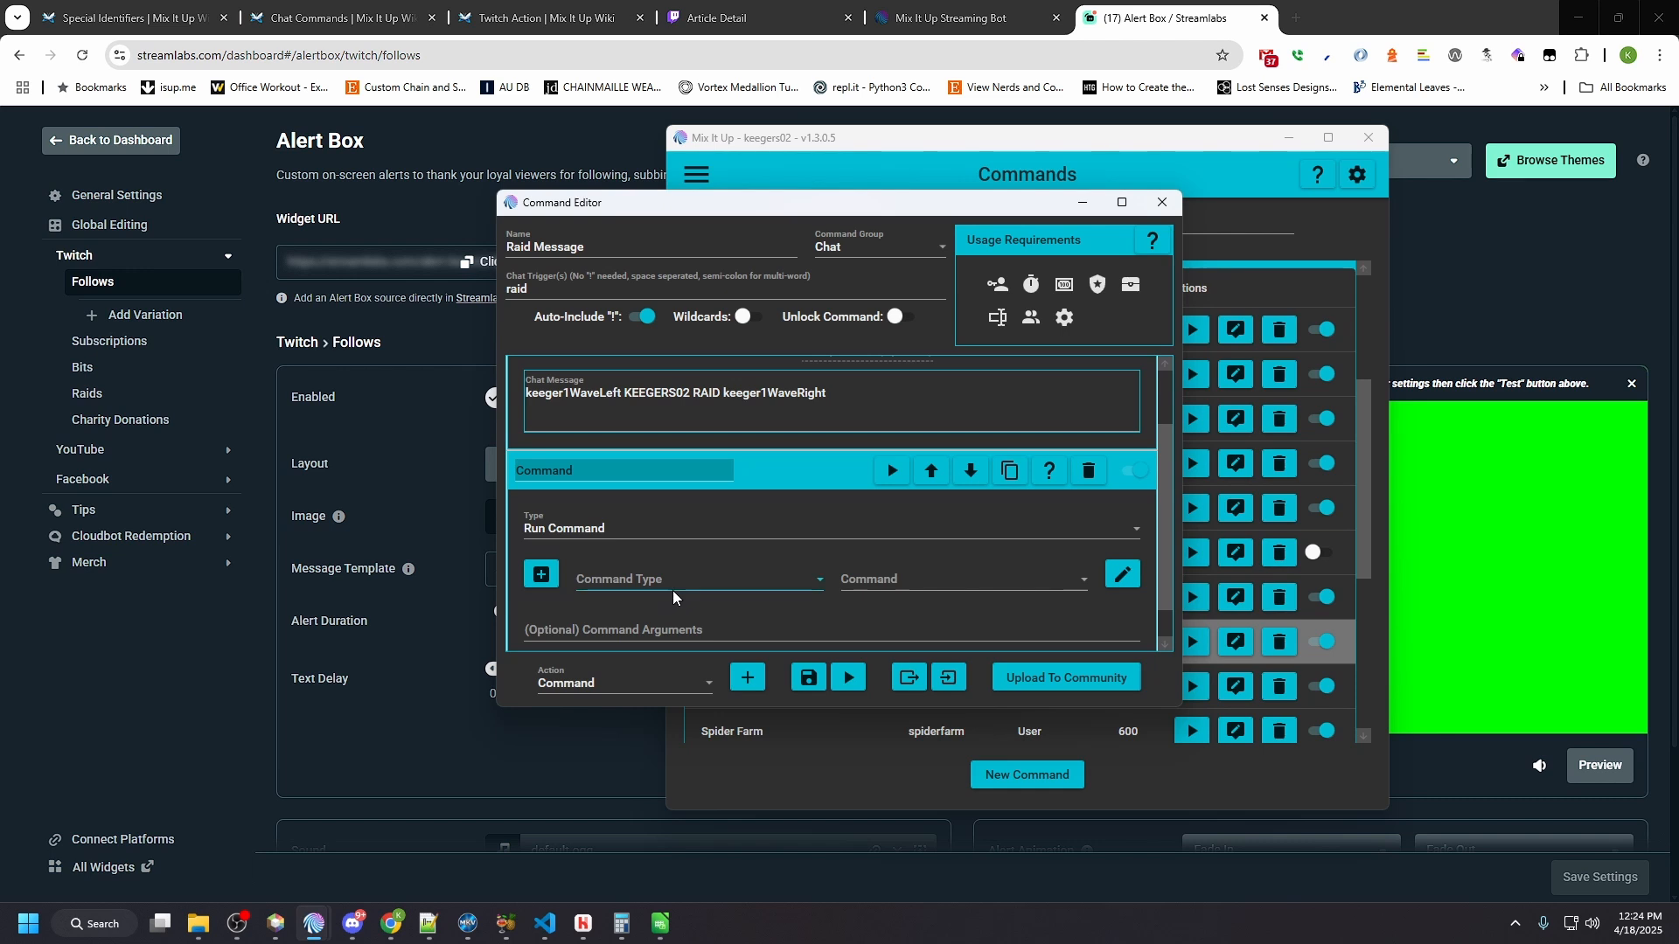
{"action": "left_click", "coordinate": [678, 584]}
{"action": "left_click", "coordinate": [675, 647]}
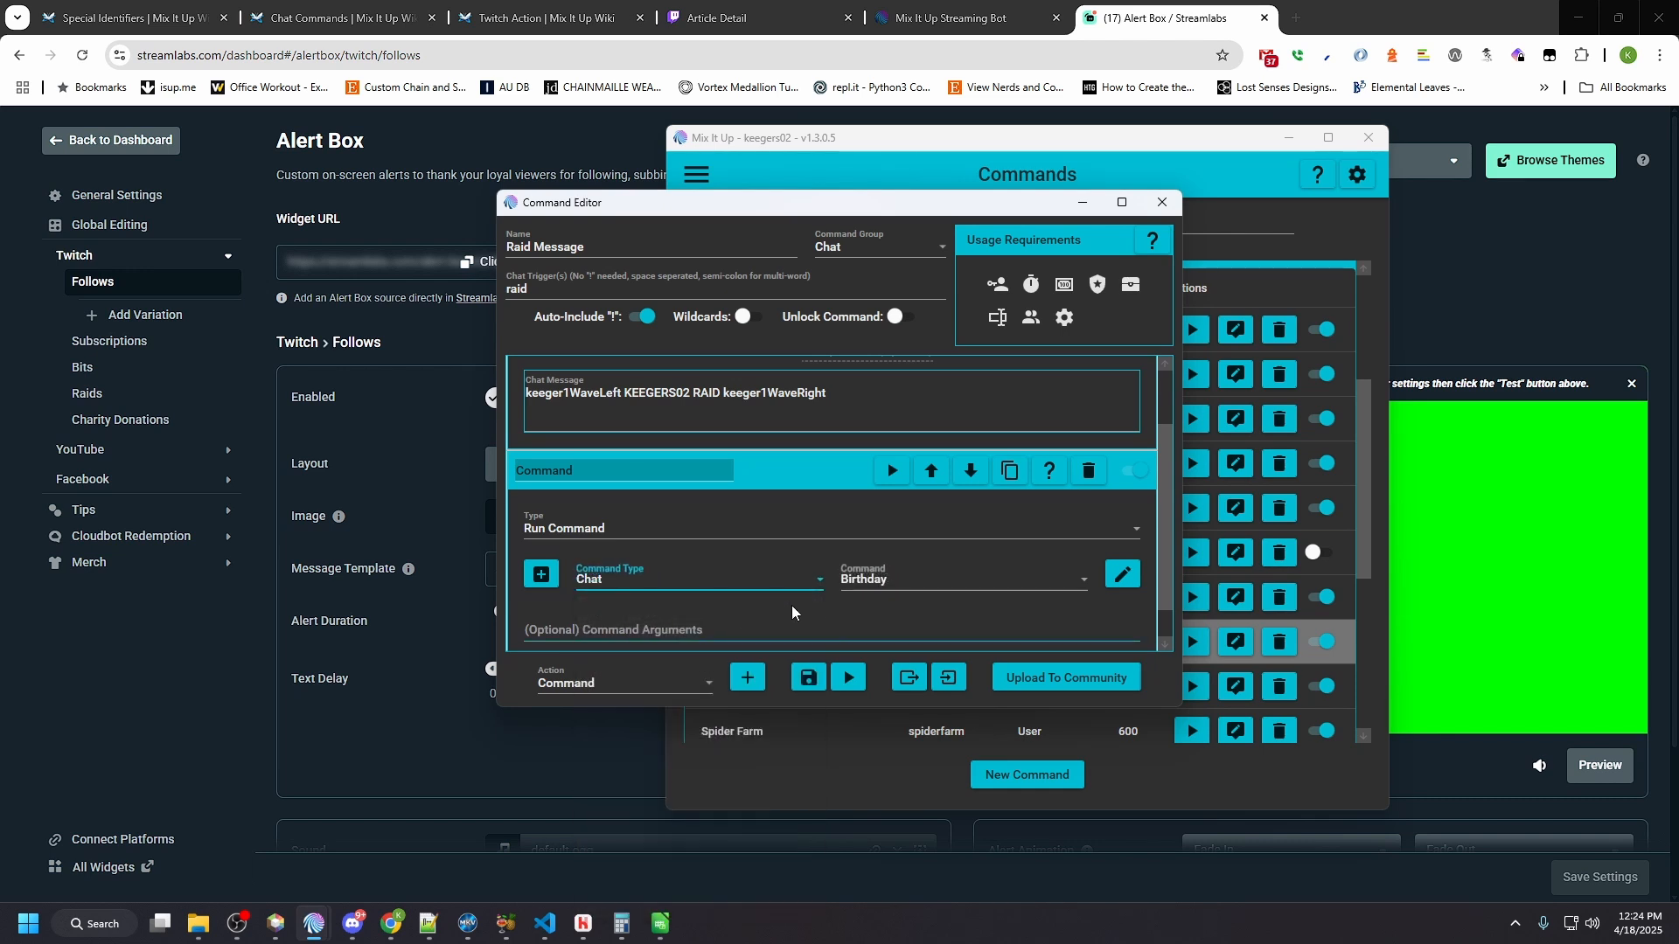
{"action": "left_click", "coordinate": [921, 581]}
{"action": "scroll", "coordinate": [895, 725], "scroll_direction": "down", "scroll_amount": 1}
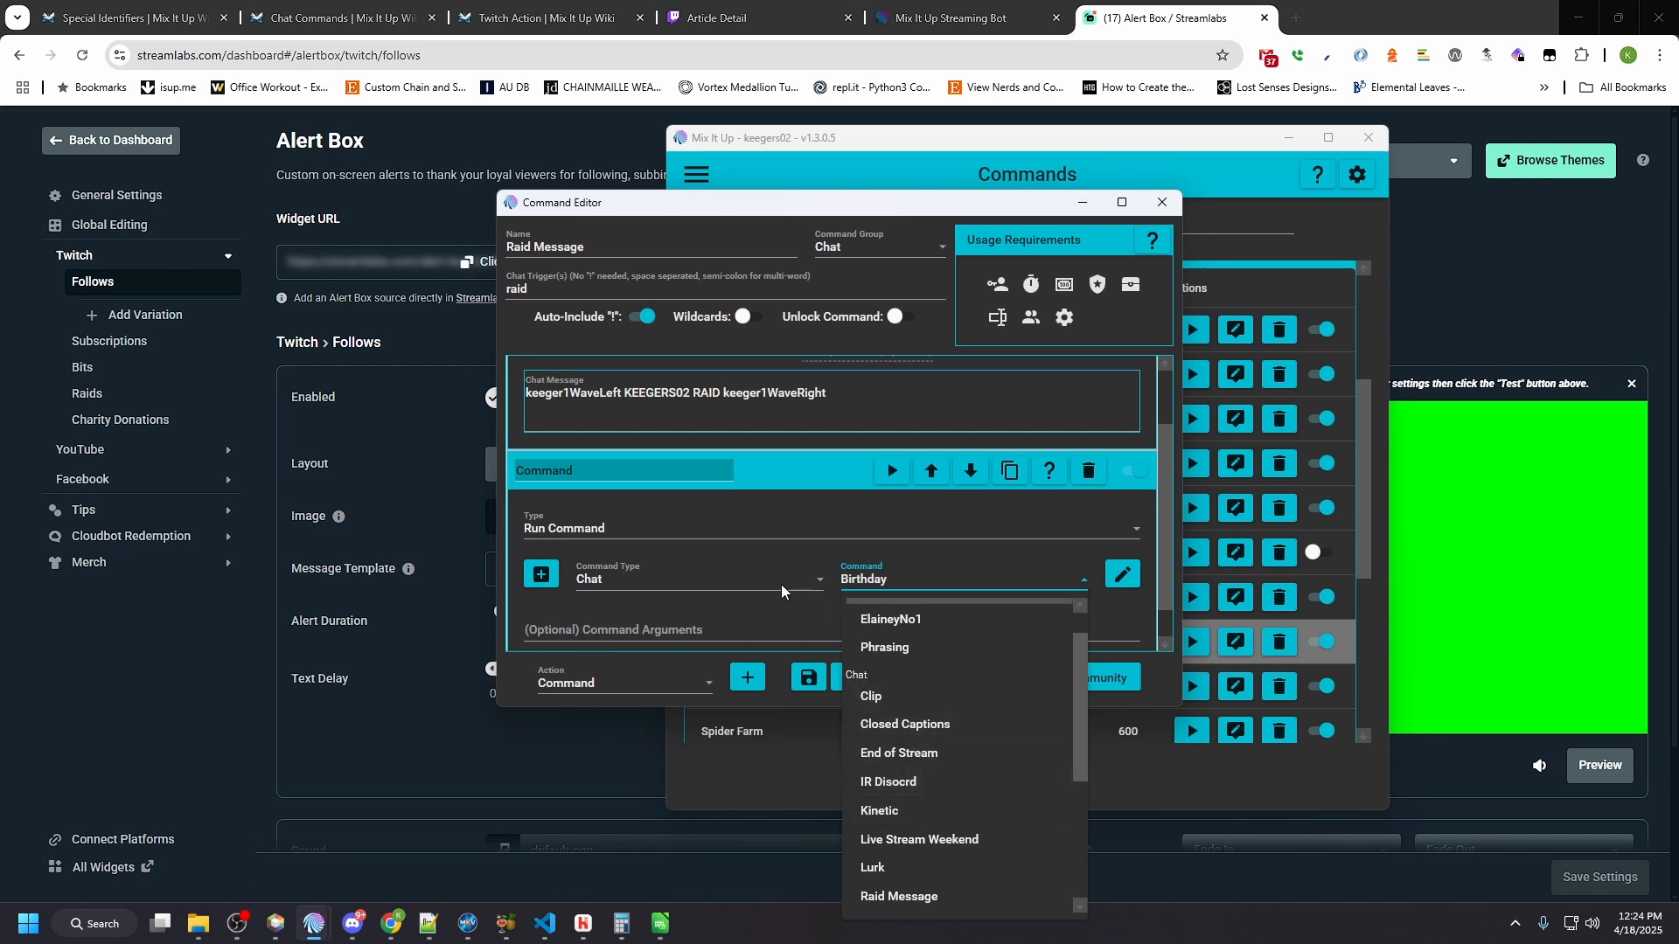
Step: Delete the added Command action from Raid Message and close the command editor without saving
{"action": "left_click", "coordinate": [1090, 479]}
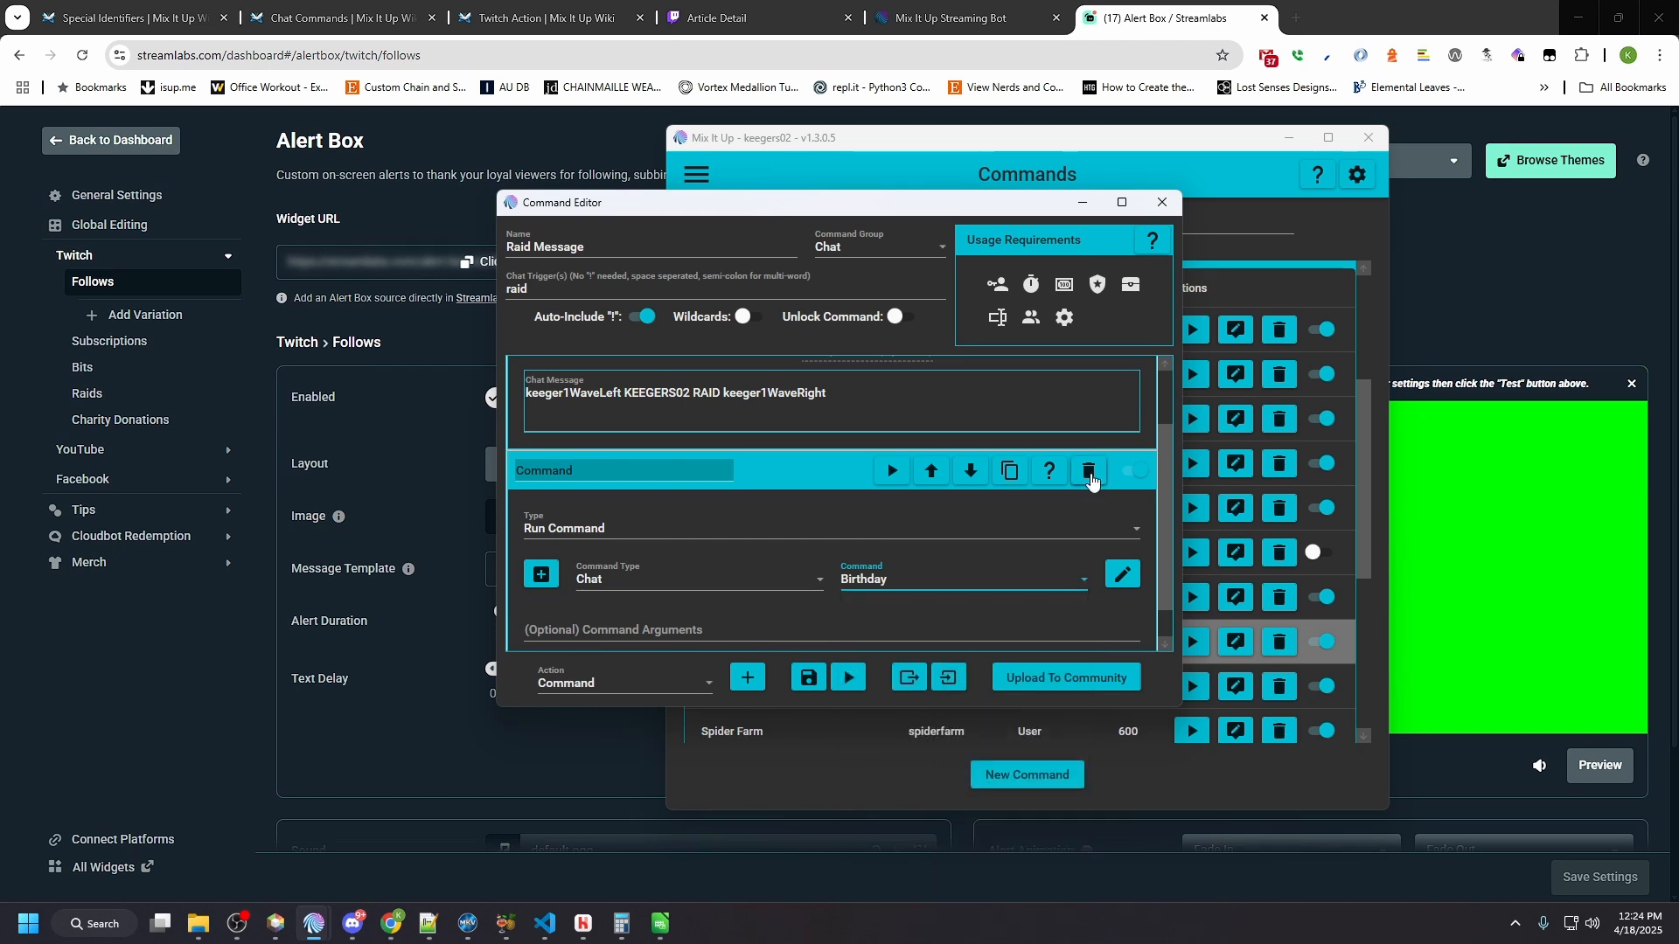
{"action": "left_click", "coordinate": [1089, 473]}
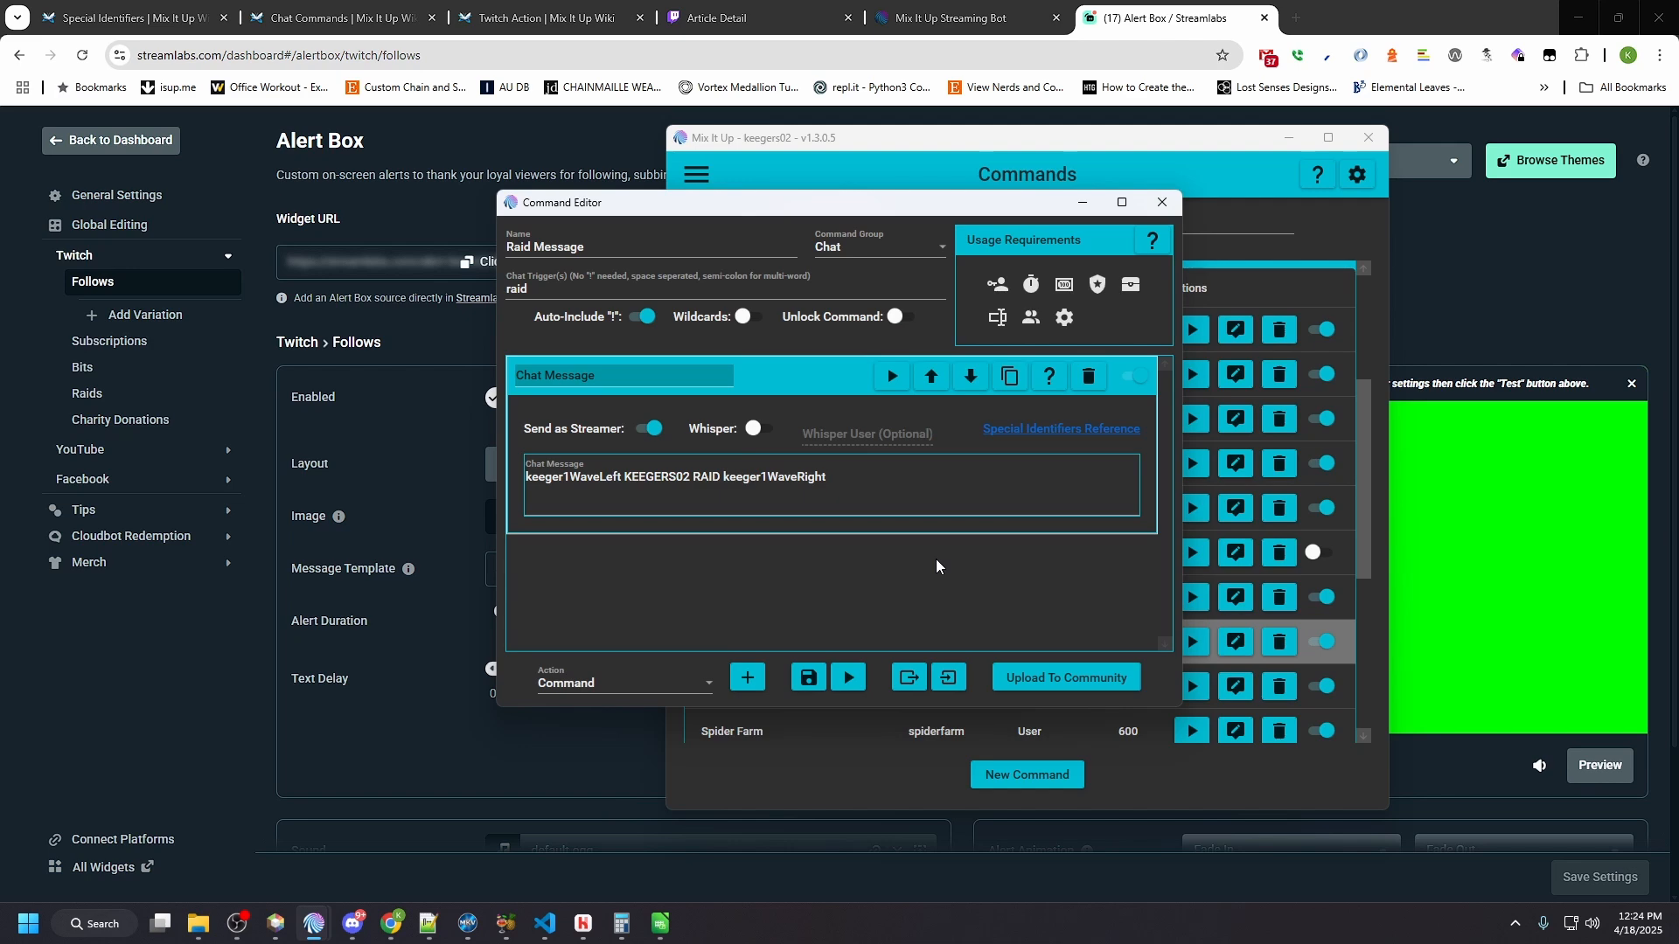
{"action": "left_click", "coordinate": [1161, 202]}
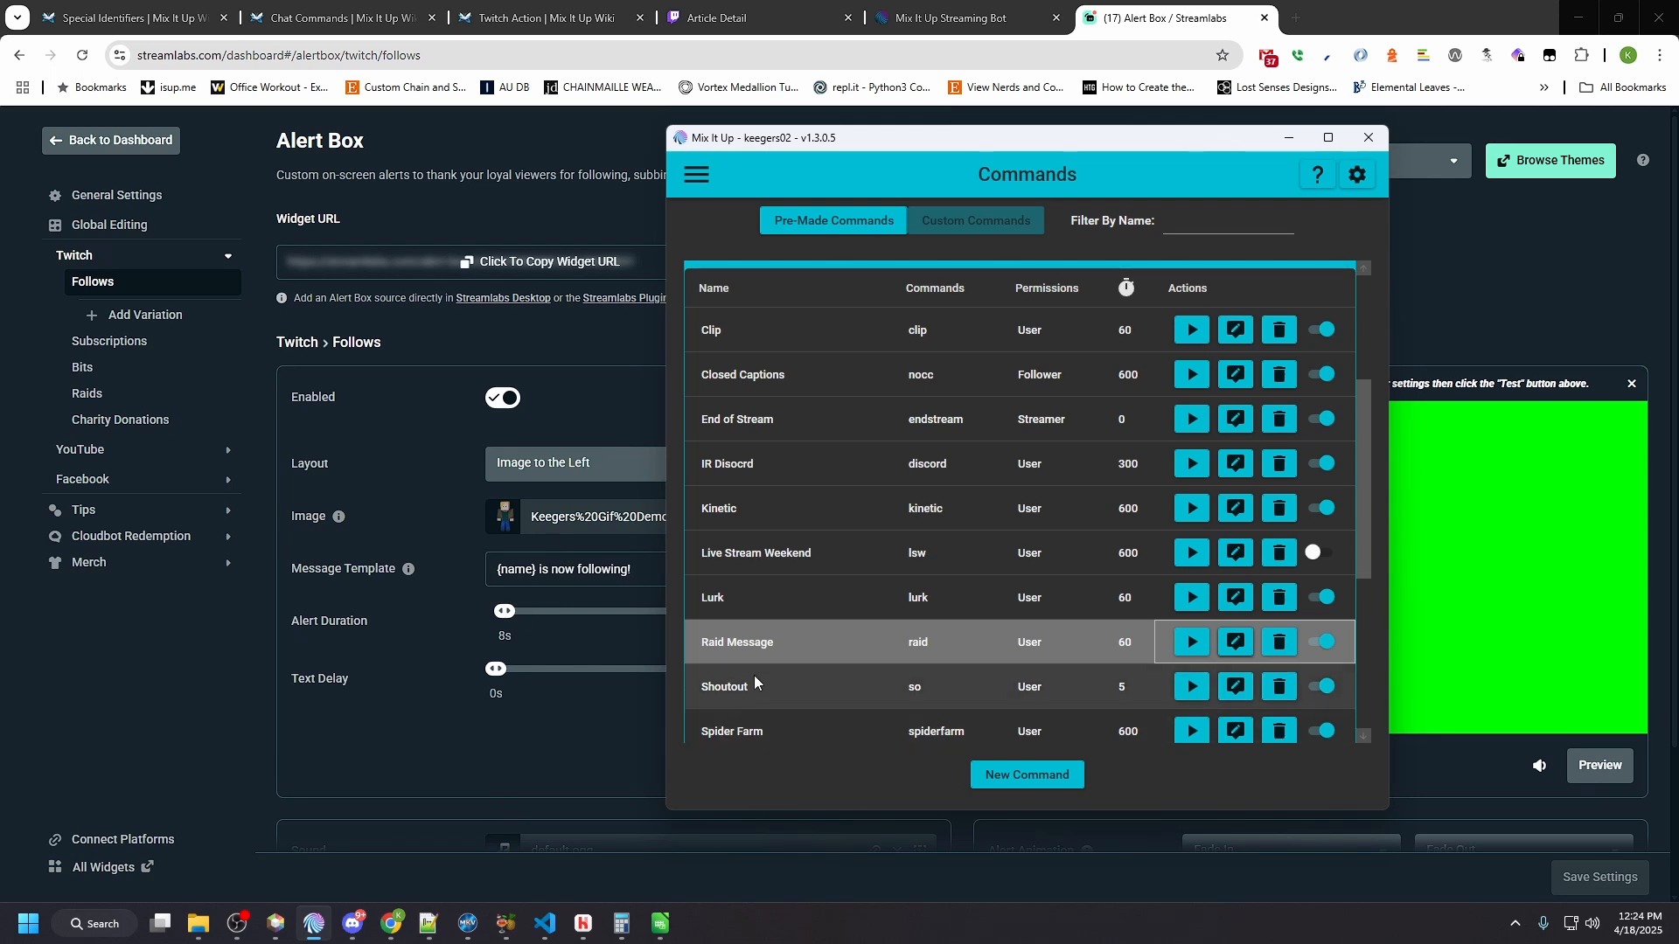
Step: Reopen the Shoutout command, check its cooldown type and seconds, and close the editor without saving
{"action": "left_click", "coordinate": [1235, 687]}
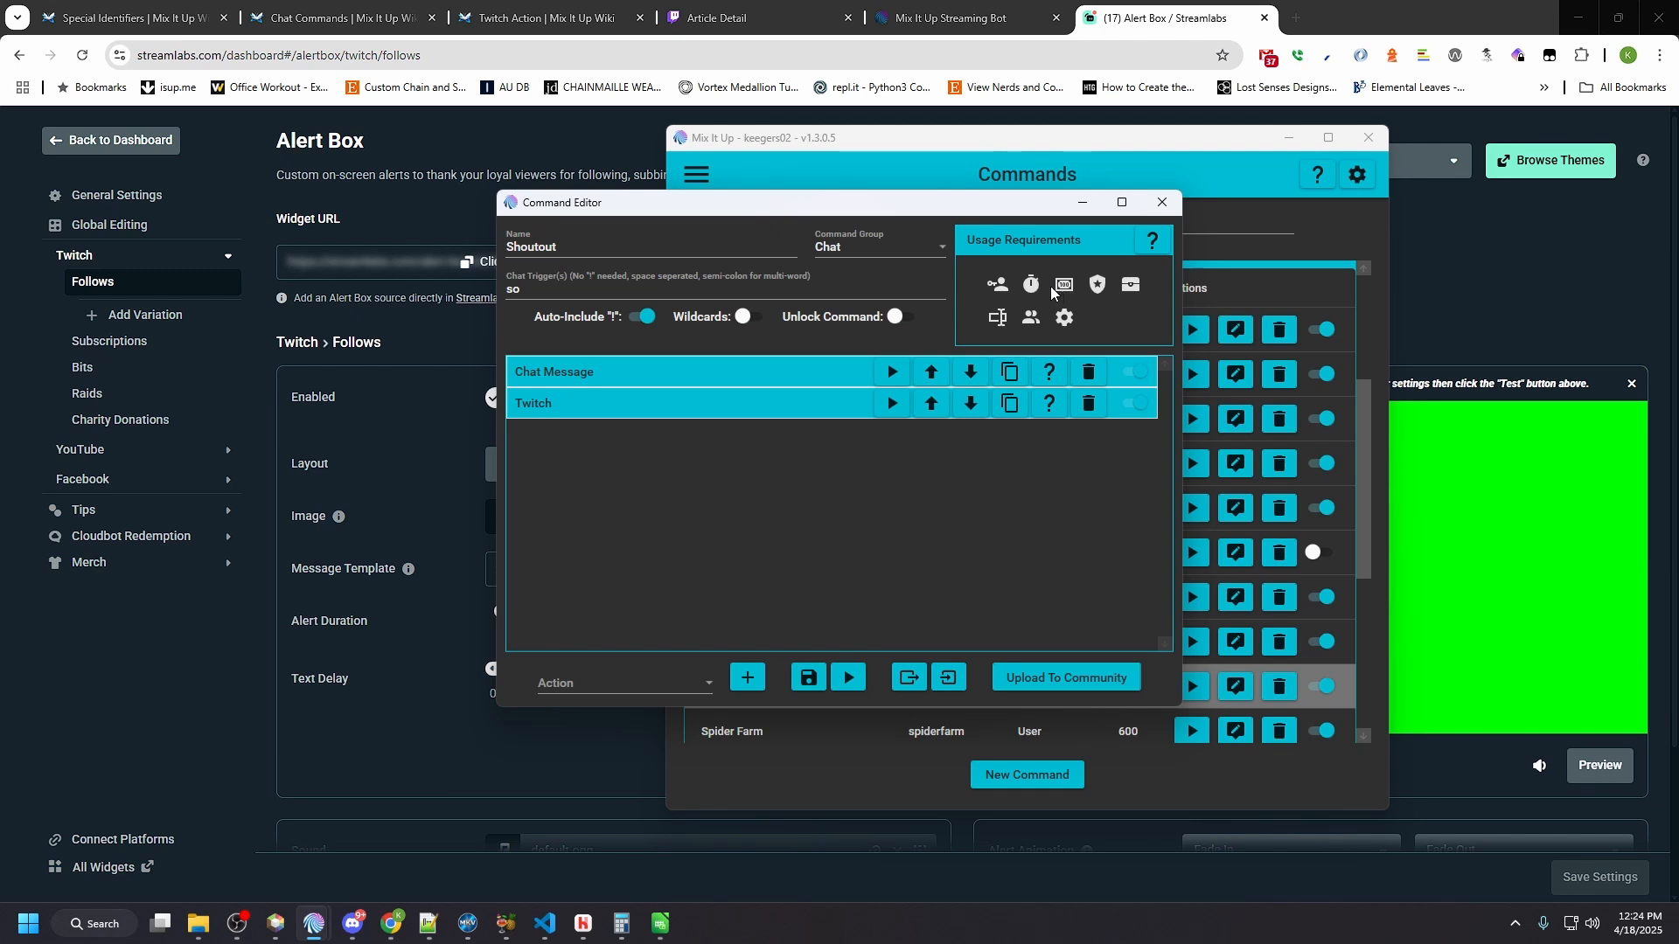
{"action": "mouse_move", "coordinate": [1037, 287]}
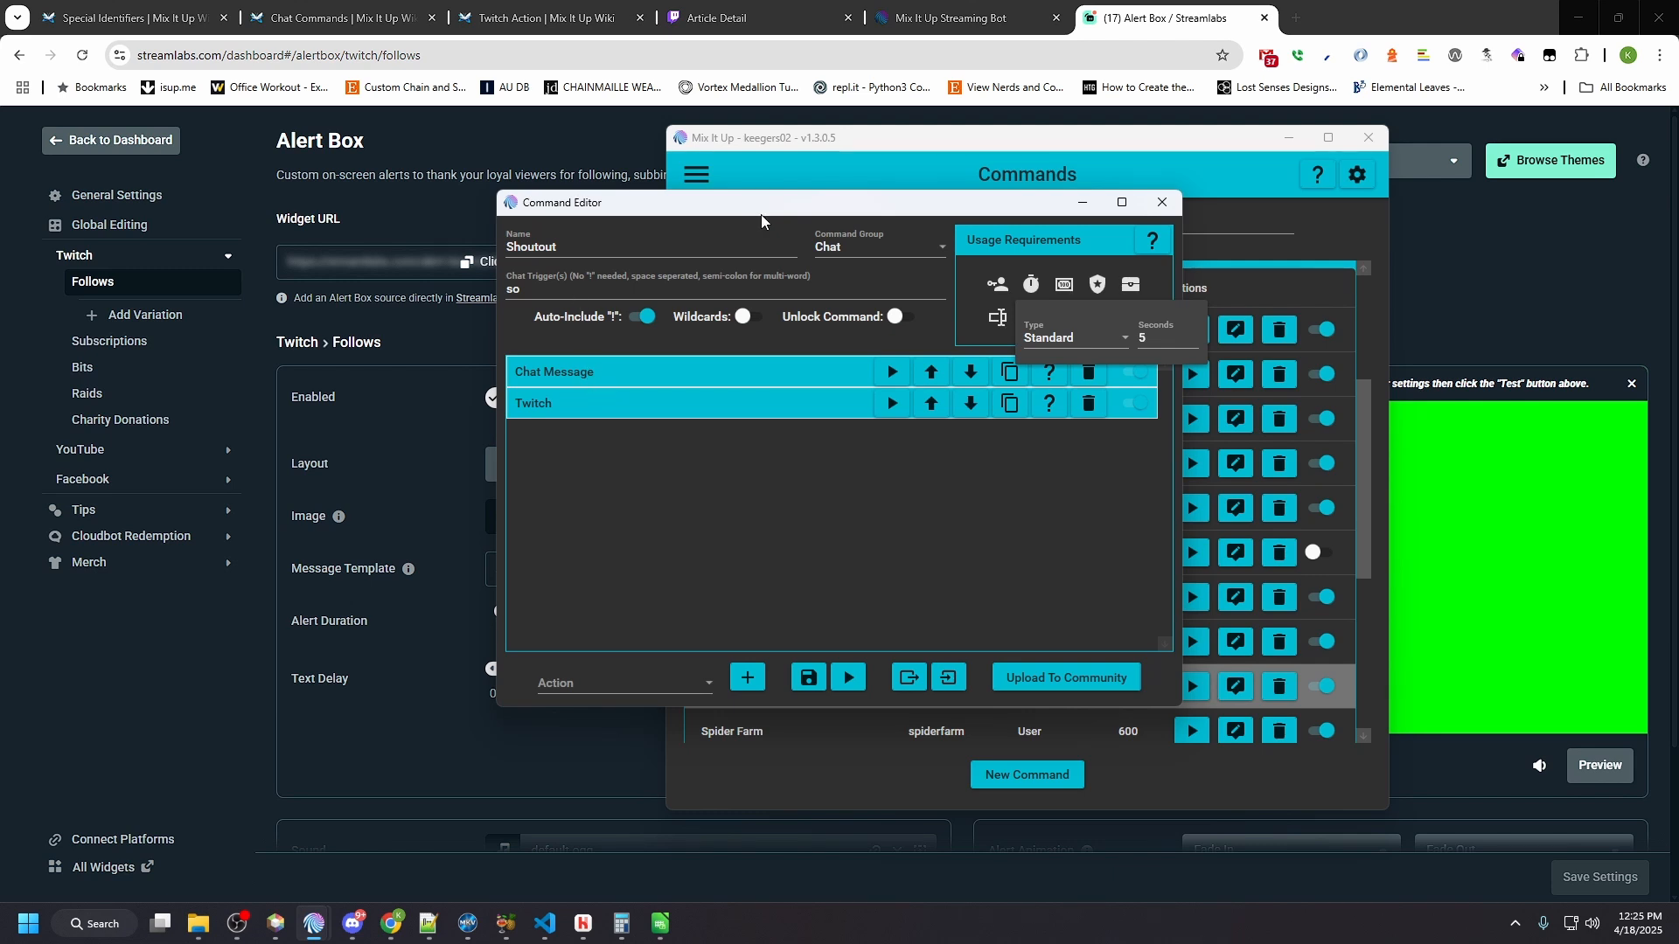
{"action": "left_click", "coordinate": [1163, 202]}
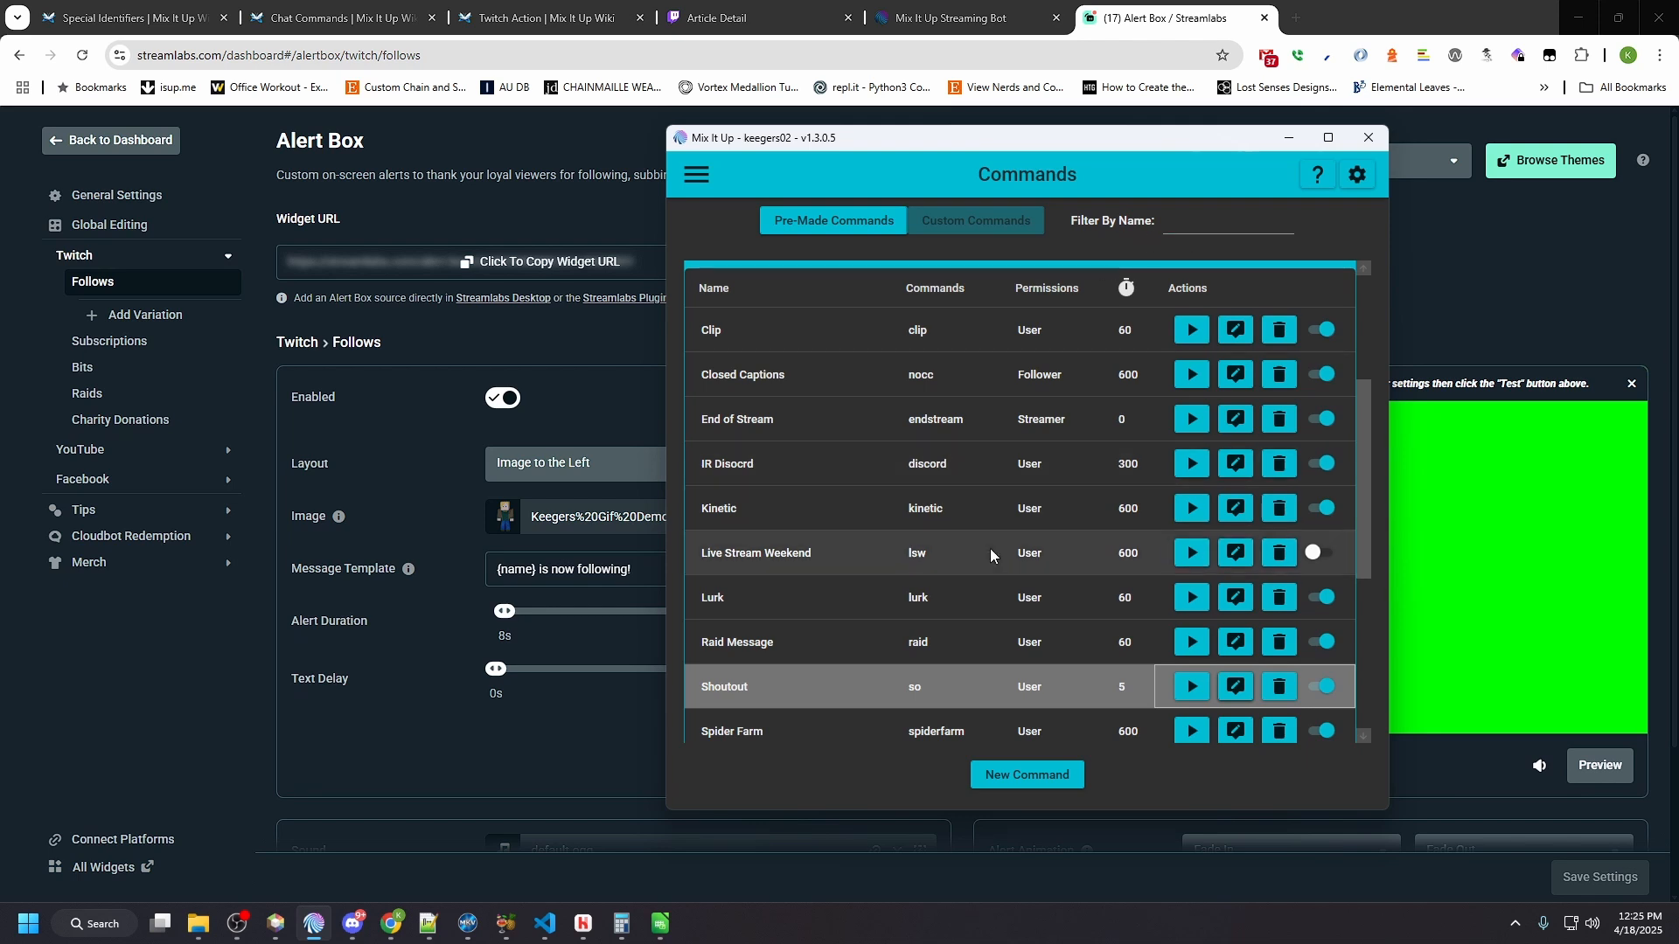
Step: Look through the whole list of command groups once more and go to the Events page
{"action": "scroll", "coordinate": [989, 548], "scroll_direction": "down", "scroll_amount": 5}
{"action": "scroll", "coordinate": [988, 543], "scroll_direction": "down", "scroll_amount": 1}
{"action": "scroll", "coordinate": [988, 543], "scroll_direction": "up", "scroll_amount": 5}
{"action": "scroll", "coordinate": [988, 543], "scroll_direction": "up", "scroll_amount": 3}
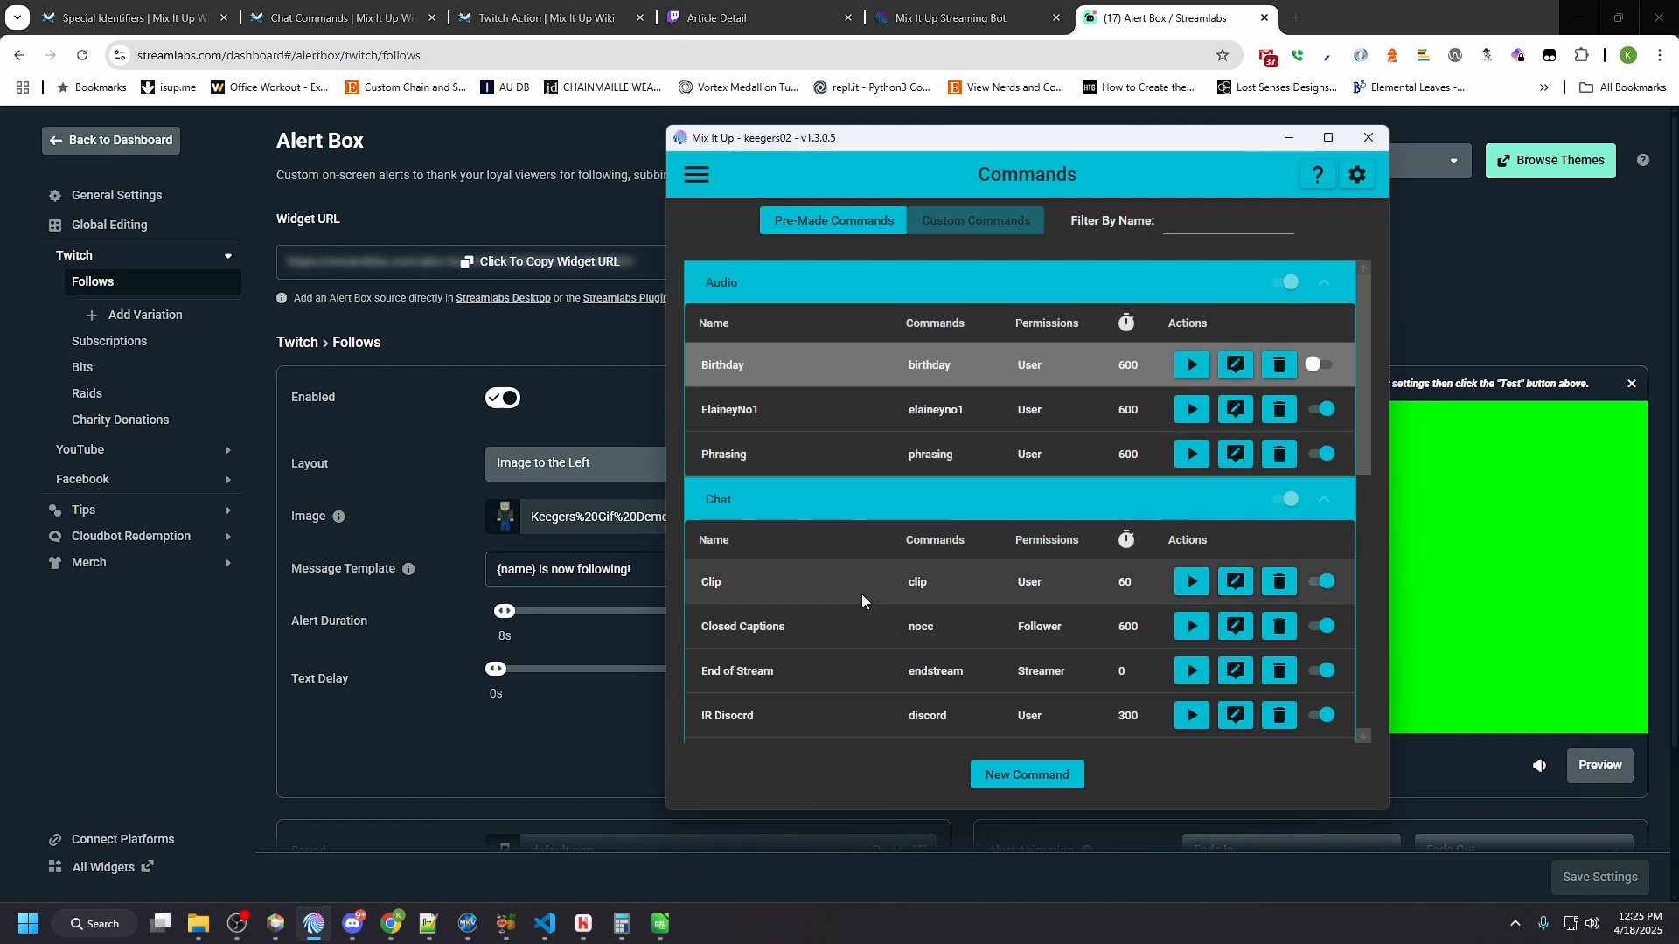
{"action": "left_click", "coordinate": [686, 181]}
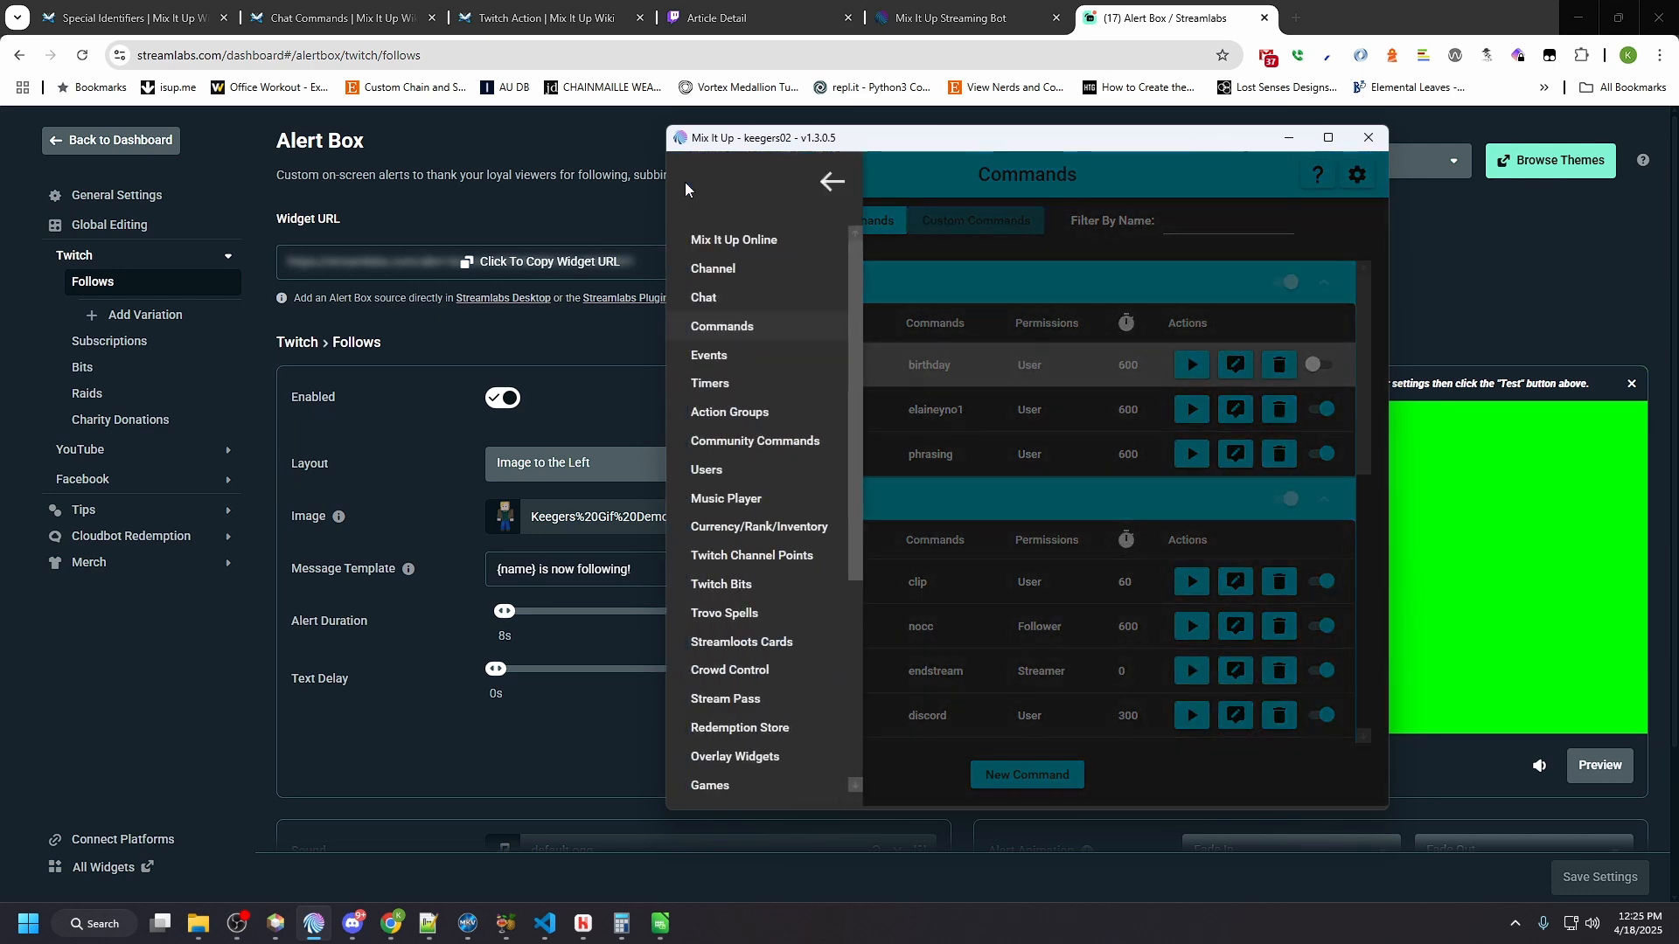
{"action": "left_click", "coordinate": [717, 359]}
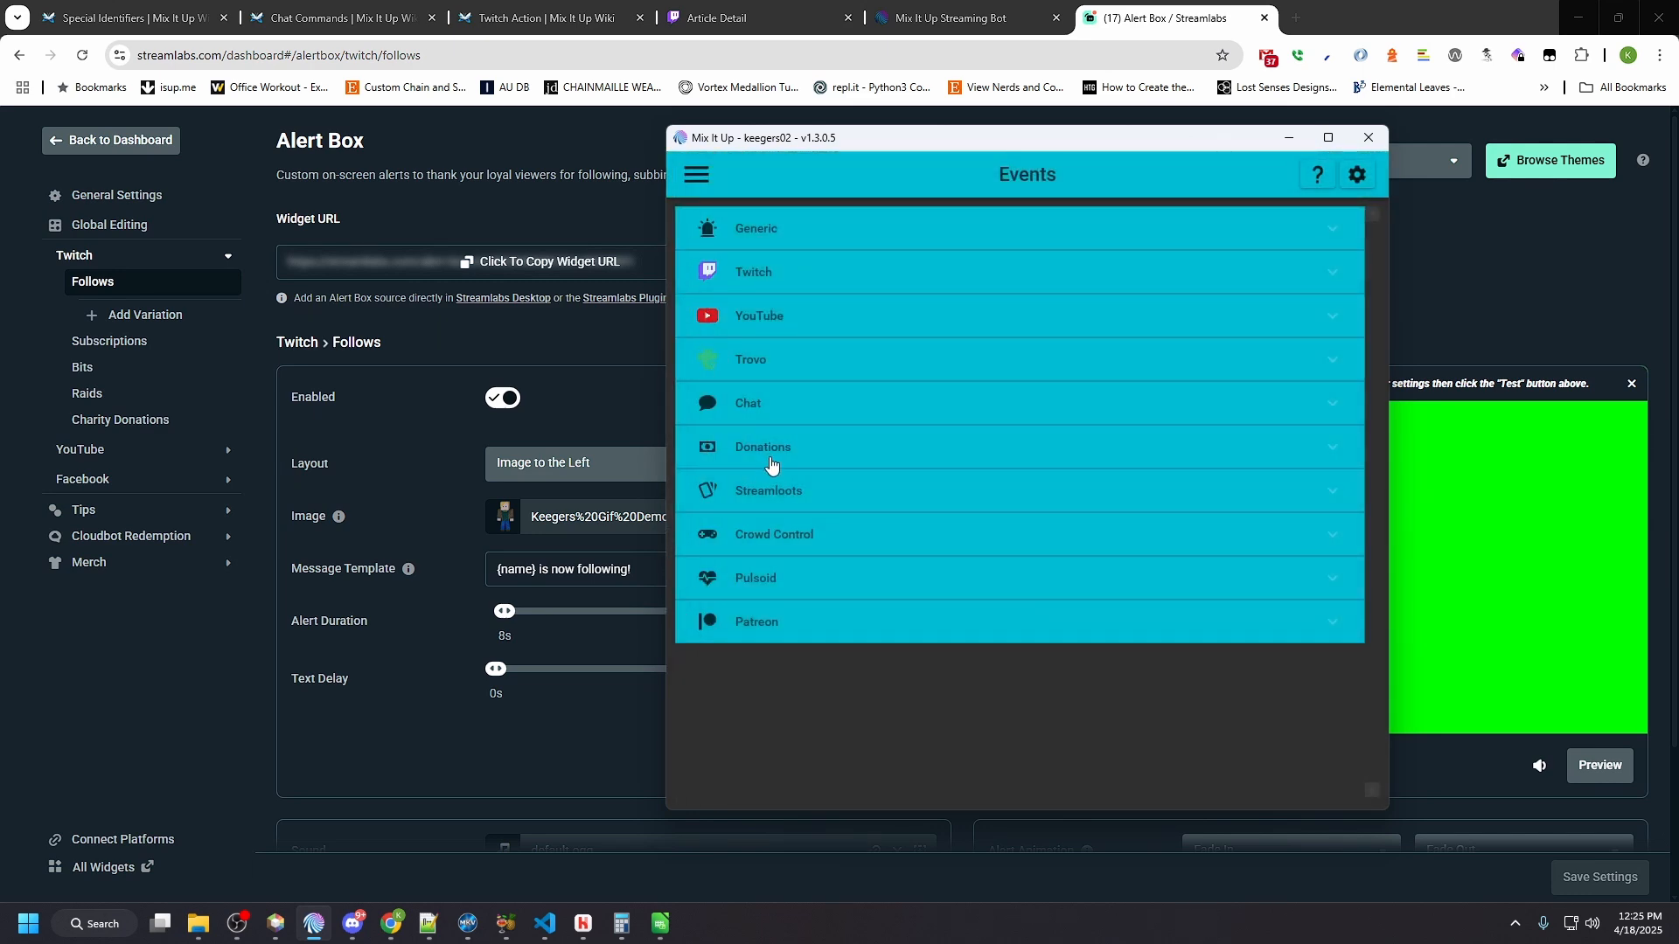